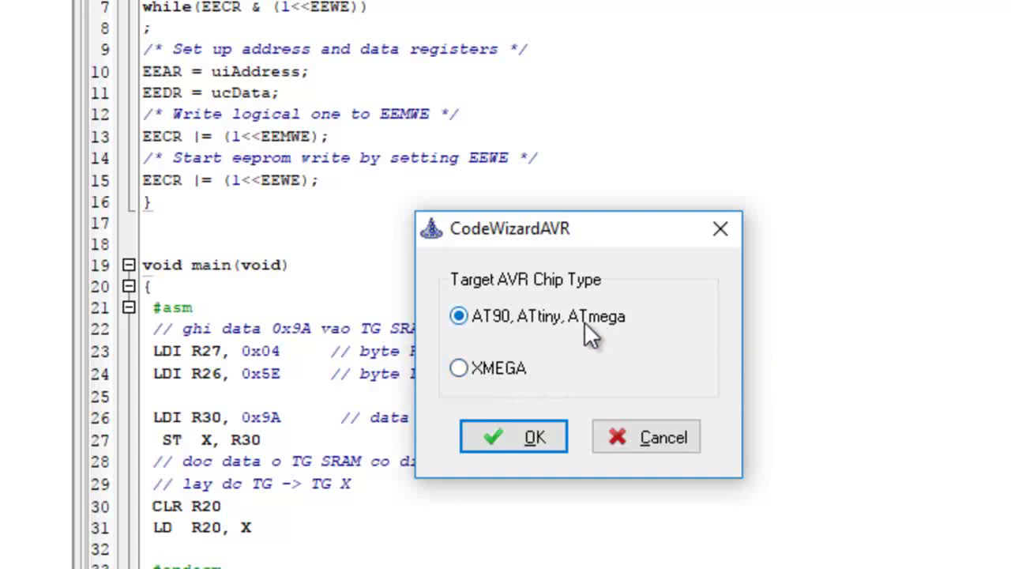
Step: Start a wizard project for the AT90, ATtiny, ATmega chip type and open its project information
{"action": "left_click", "coordinate": [459, 318]}
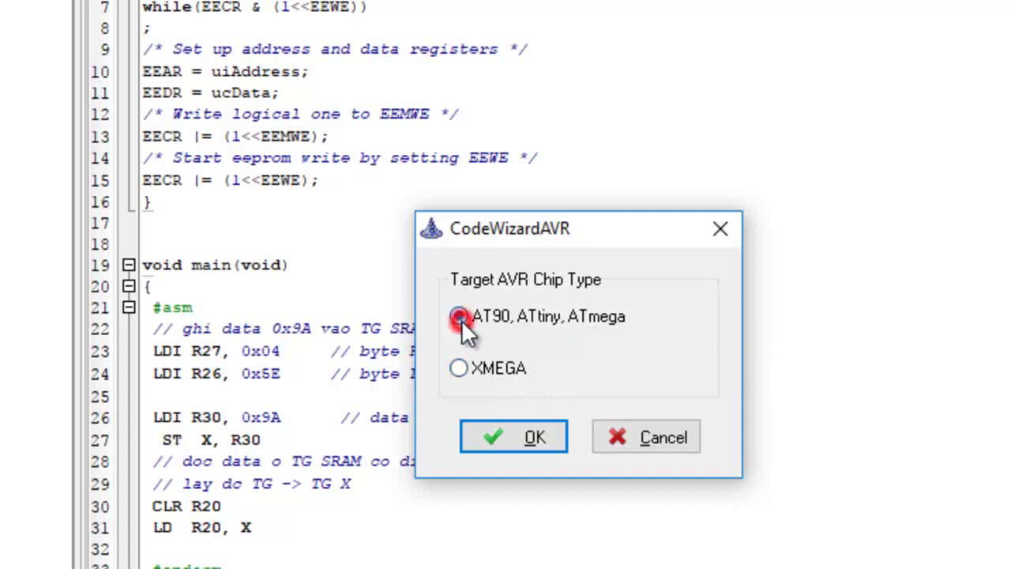
{"action": "left_click", "coordinate": [502, 434]}
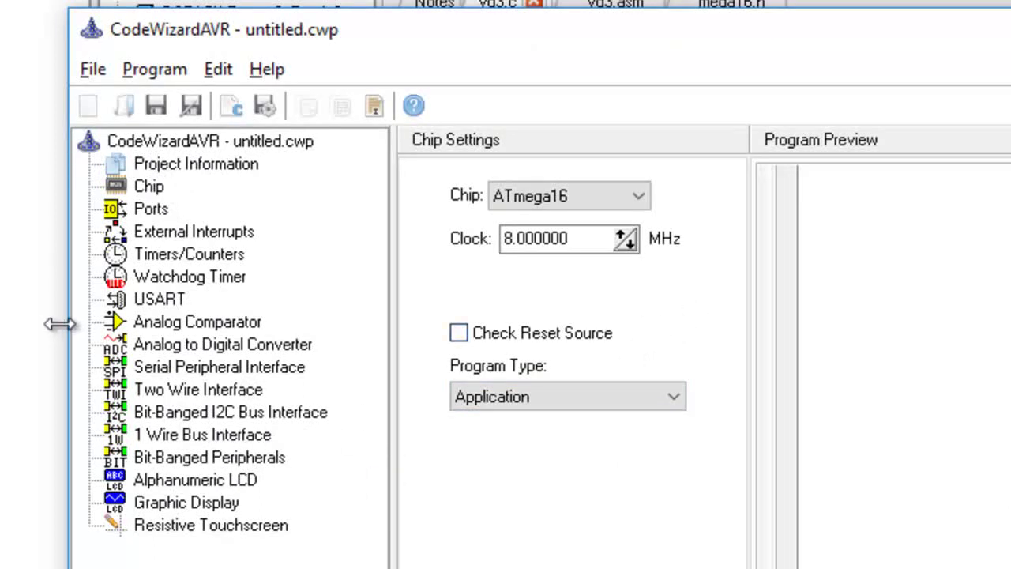
{"action": "left_click", "coordinate": [143, 182]}
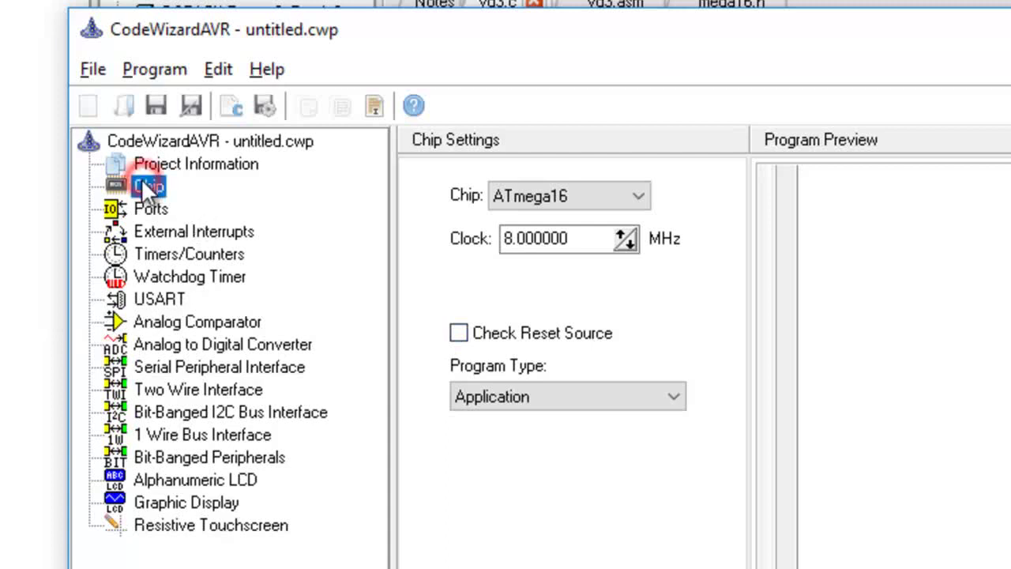
{"action": "left_click", "coordinate": [208, 166]}
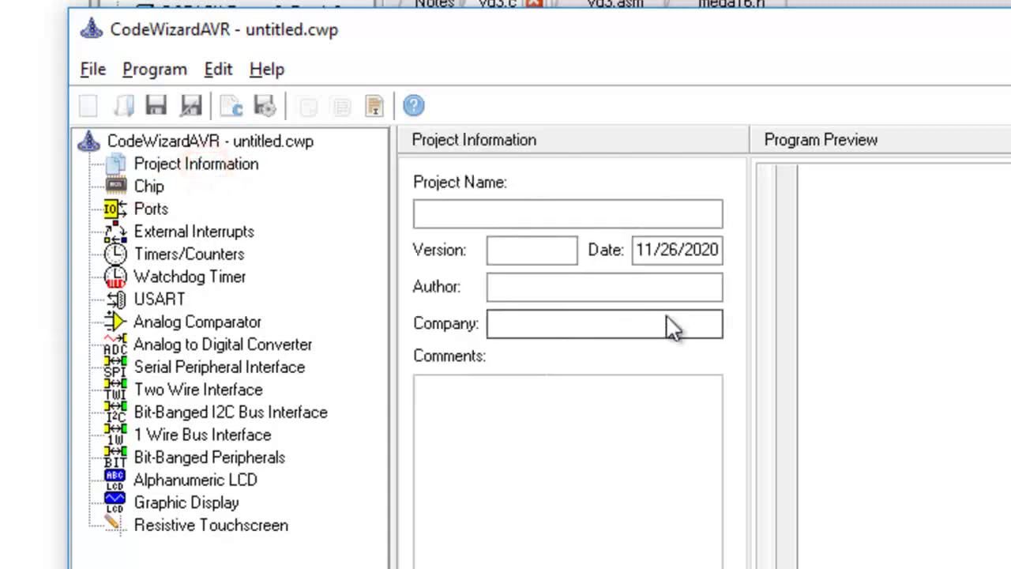
{"action": "left_click", "coordinate": [488, 209]}
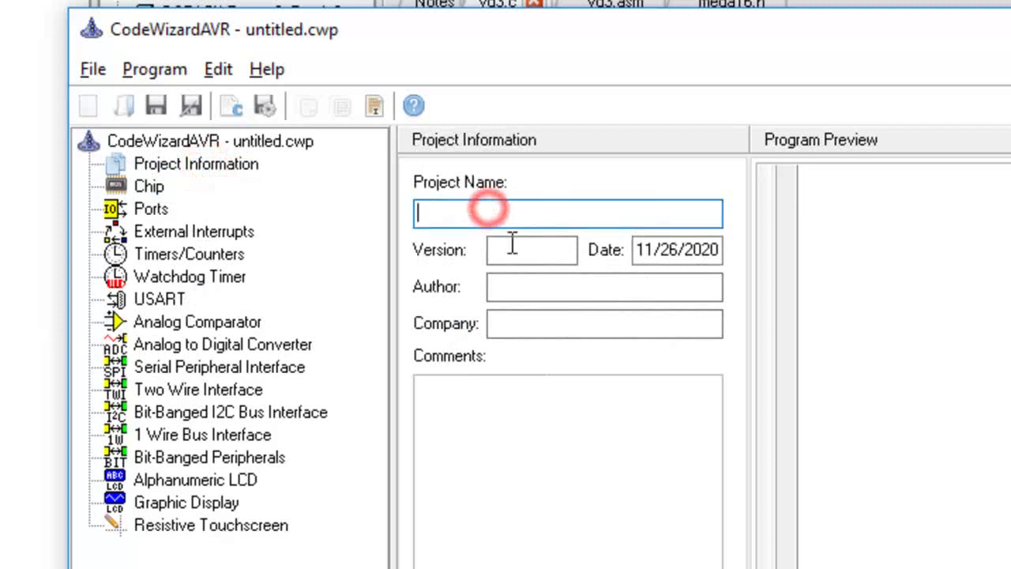
{"action": "left_click", "coordinate": [532, 491]}
{"action": "left_click", "coordinate": [451, 208]}
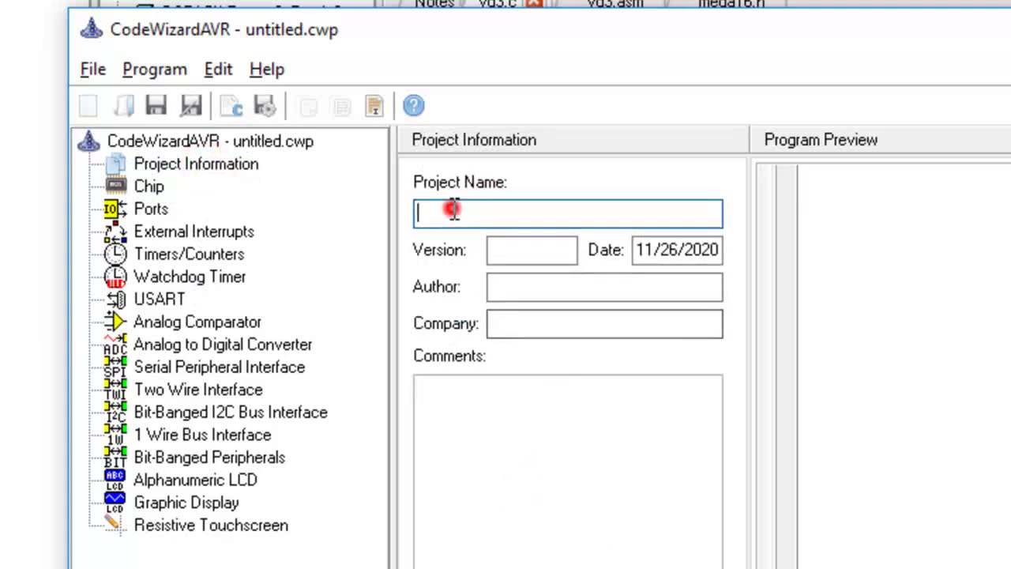
{"action": "left_click", "coordinate": [518, 251]}
{"action": "left_click", "coordinate": [536, 286]}
{"action": "left_click", "coordinate": [526, 322]}
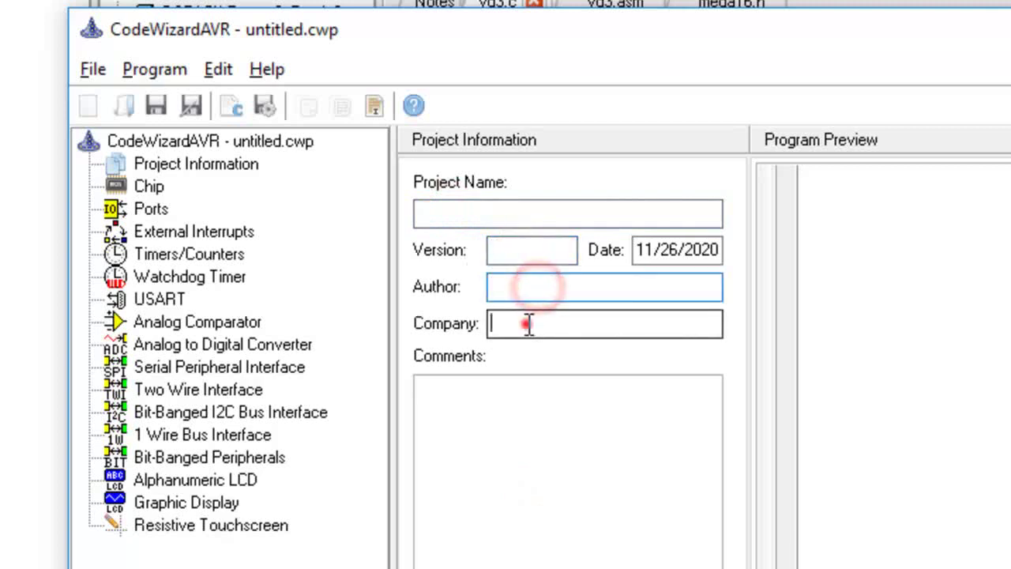
{"action": "left_click", "coordinate": [484, 419]}
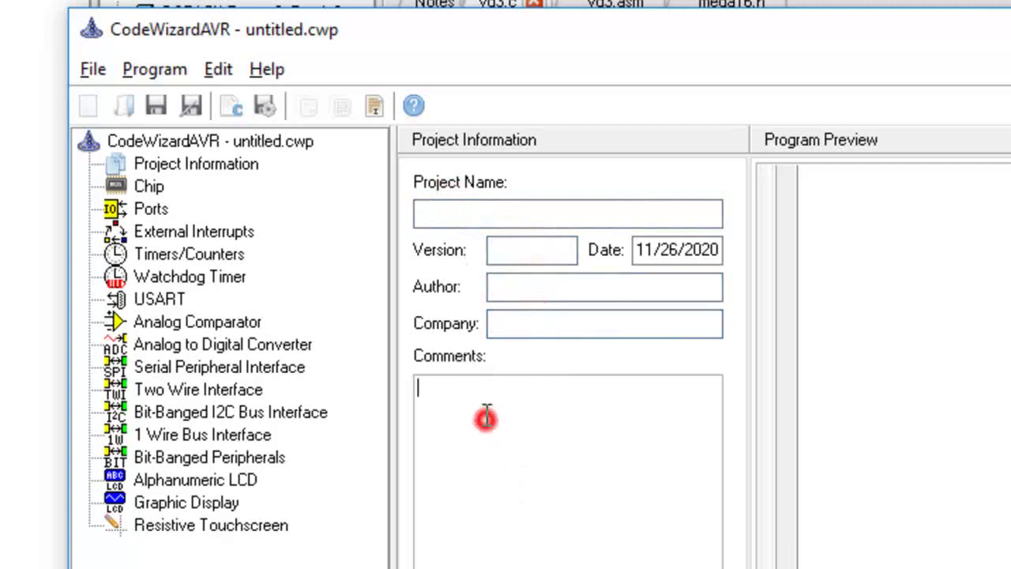
Step: Enter gioithieu as the project name and 4.0 as the version in the project information
{"action": "left_click", "coordinate": [474, 213]}
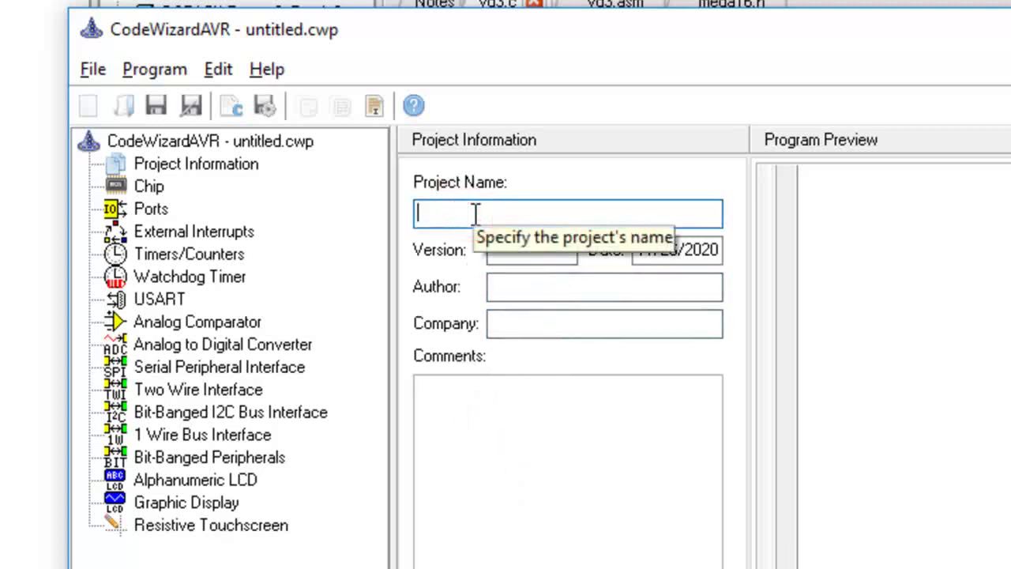
{"action": "type", "text": "gioit"}
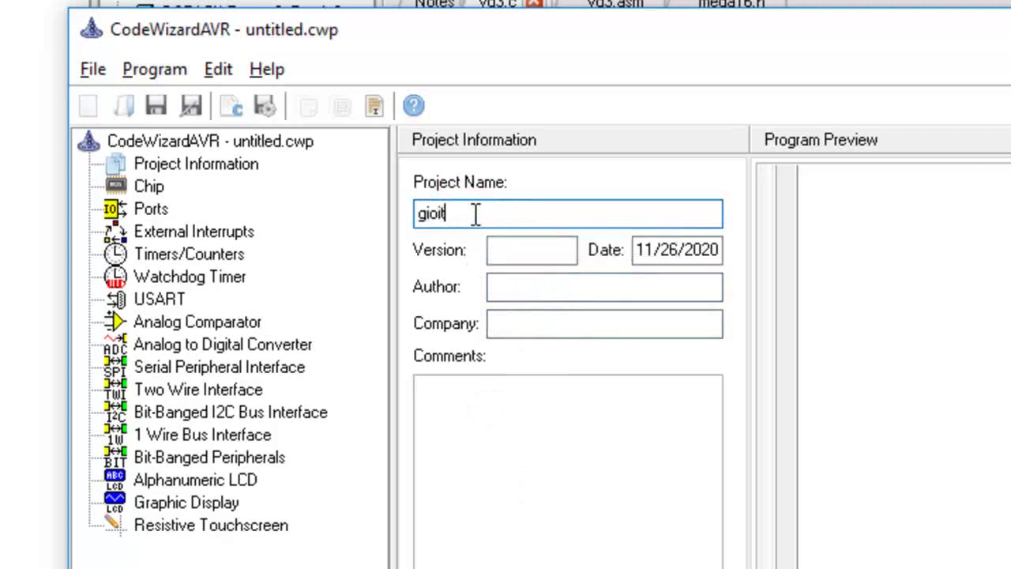
{"action": "type", "text": "hieu"}
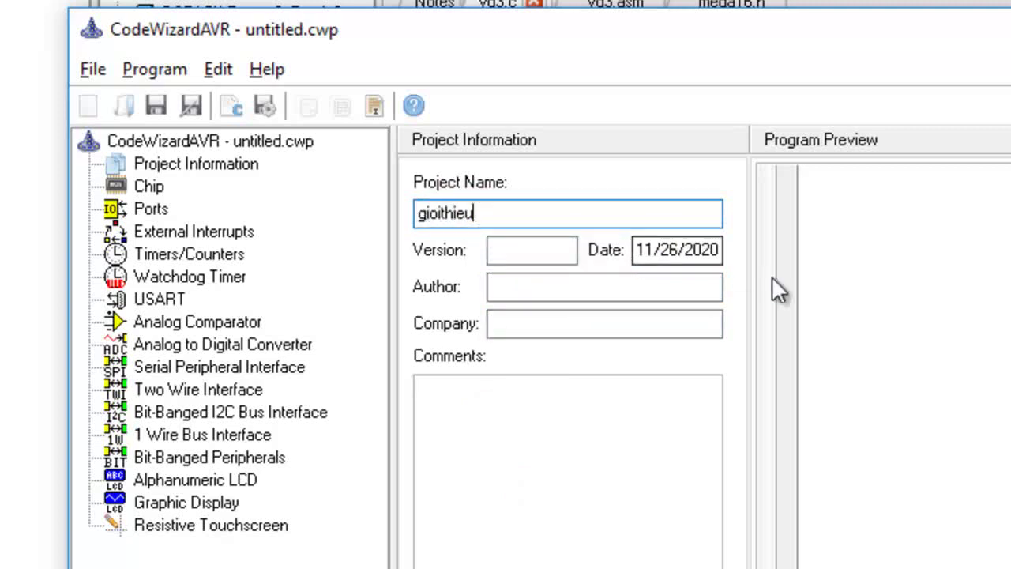
{"action": "left_click", "coordinate": [532, 253]}
{"action": "type", "text": "4"}
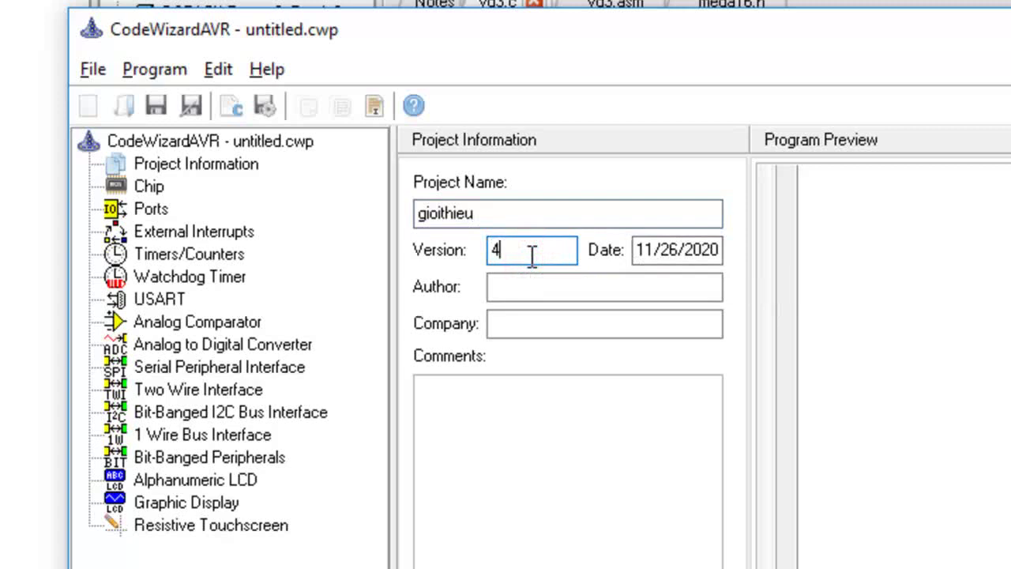
Step: Fill in the author as "nss channel", the company as "truong dh ntt" and the comments as "nnnanana"
{"action": "left_click", "coordinate": [623, 289]}
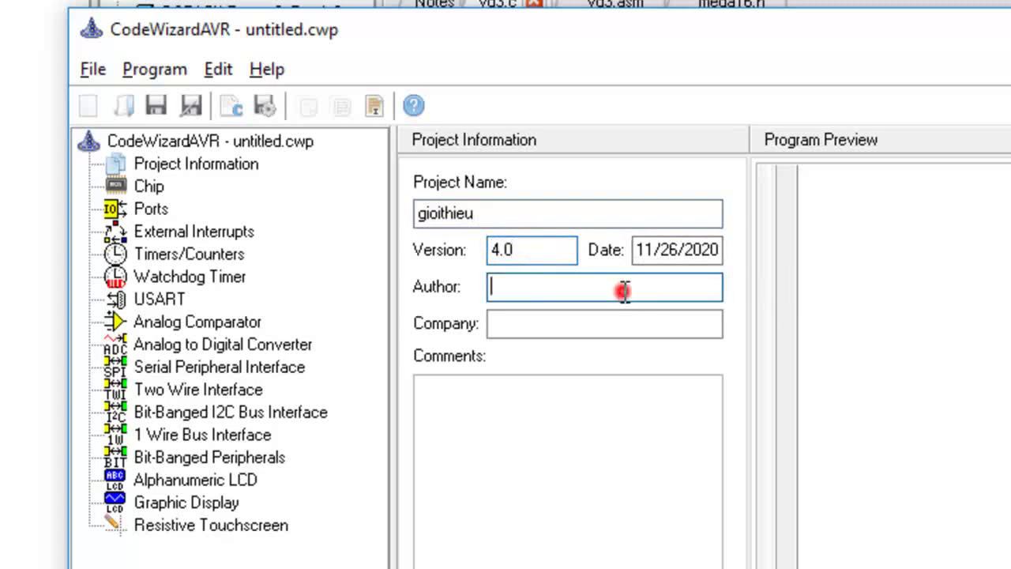
{"action": "type", "text": "nss channel"}
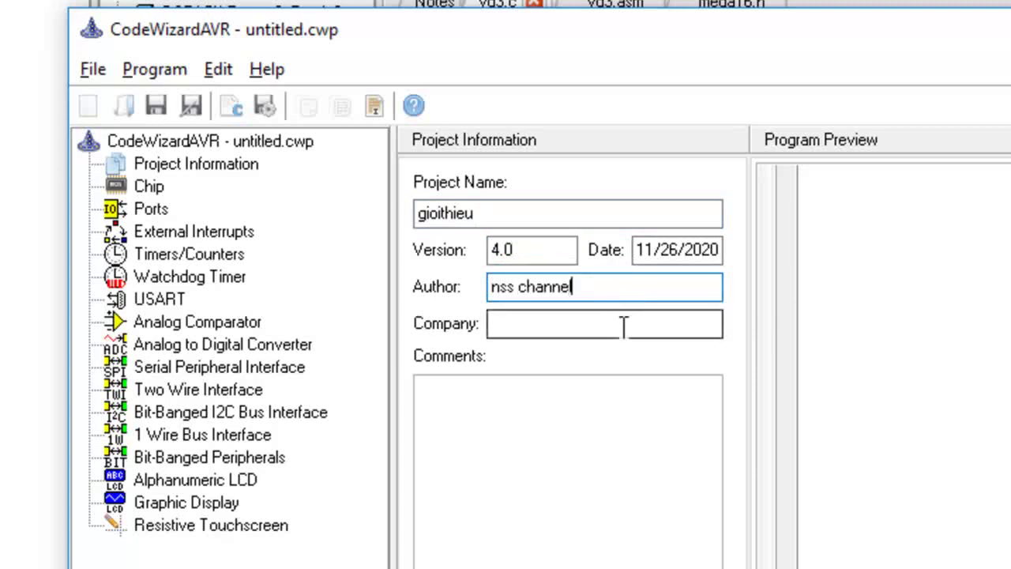
{"action": "left_click", "coordinate": [583, 324]}
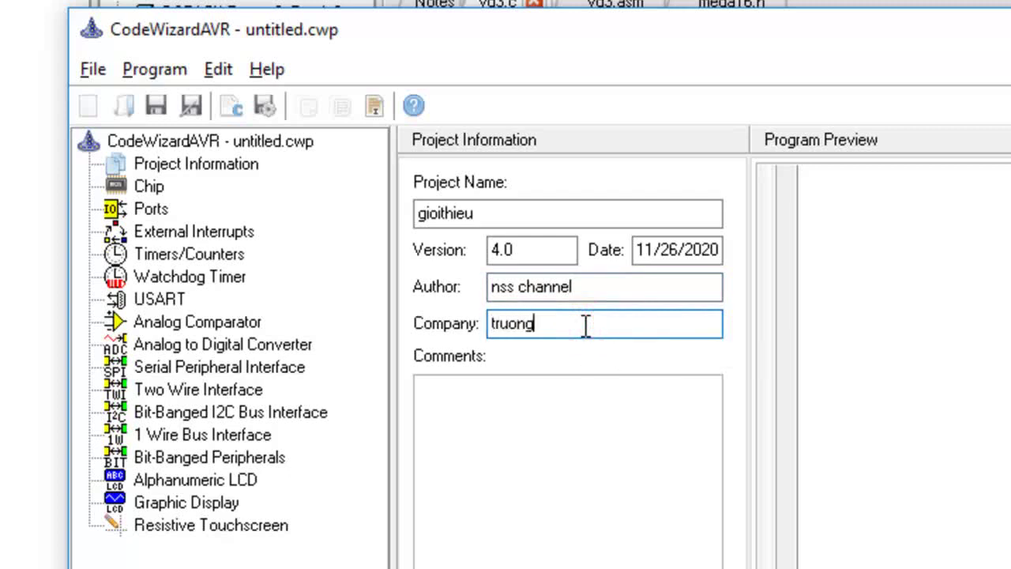
{"action": "type", "text": "truong dh ntt"}
{"action": "left_click", "coordinate": [516, 441]}
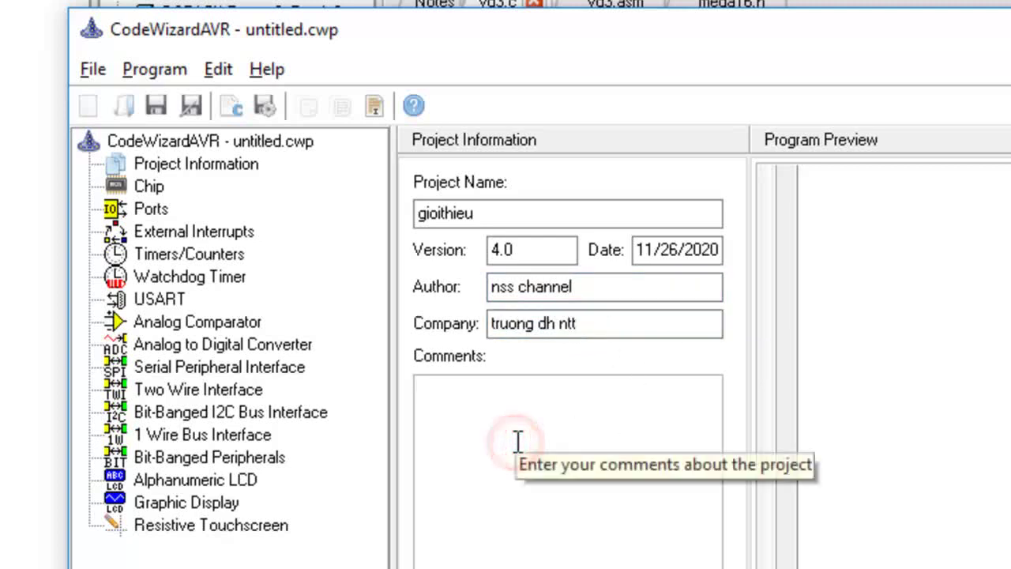
{"action": "type", "text": "nnnanana"}
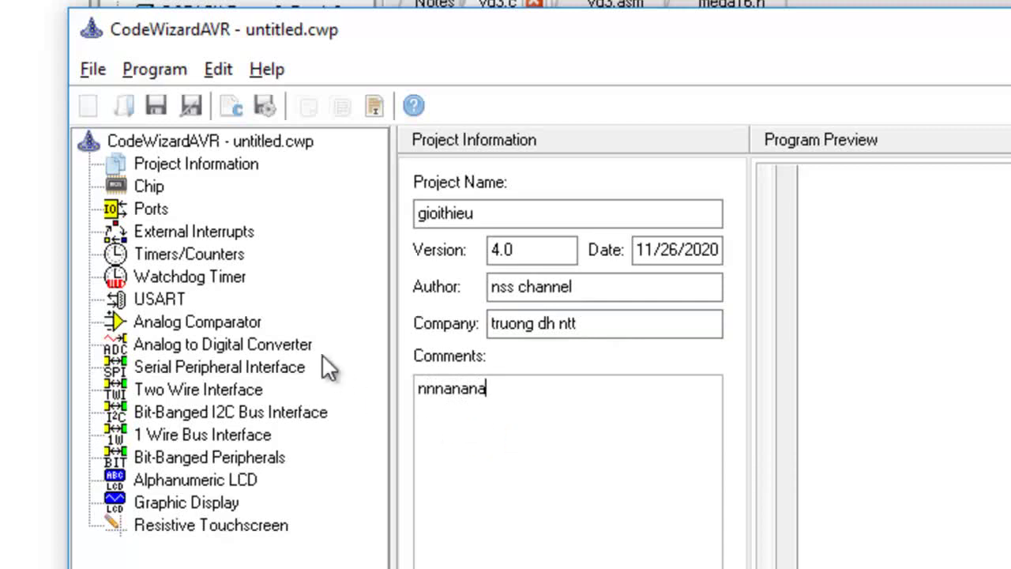
Step: Look through the available AVR chip models in the chip settings without changing the selected chip
{"action": "left_click", "coordinate": [139, 188]}
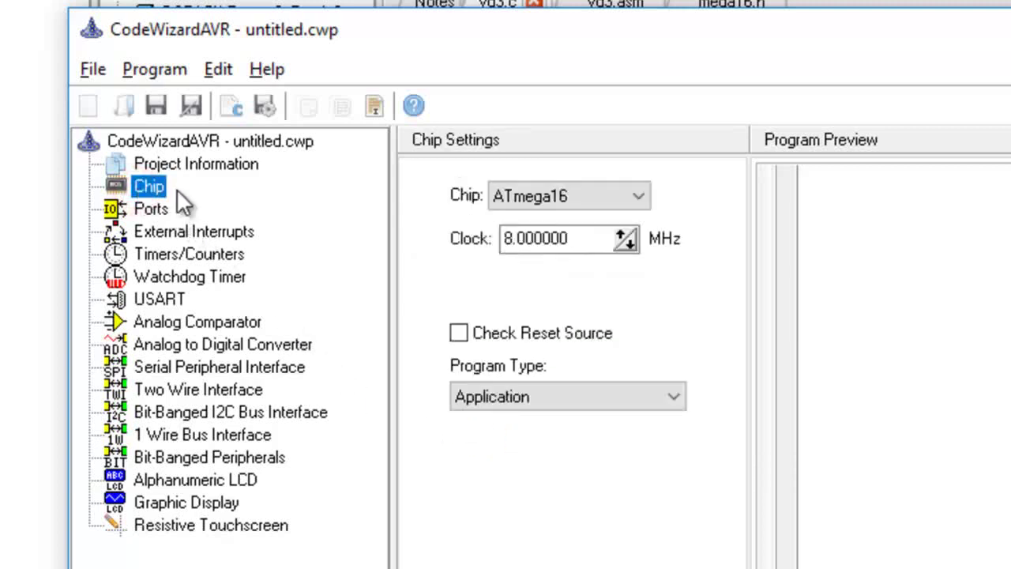
{"action": "left_click", "coordinate": [523, 203]}
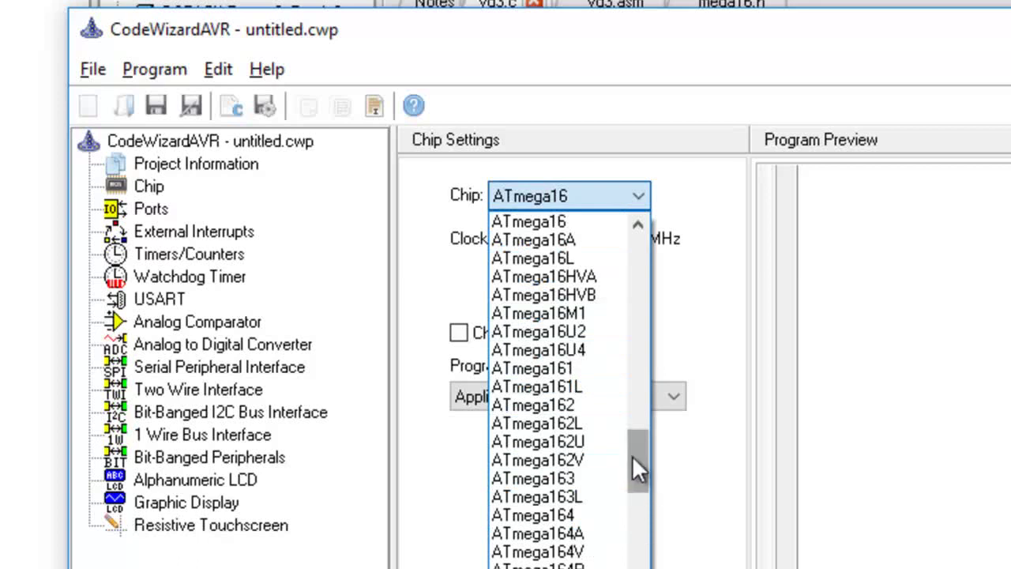
{"action": "left_click_drag", "start_coordinate": [635, 458], "coordinate": [642, 561]}
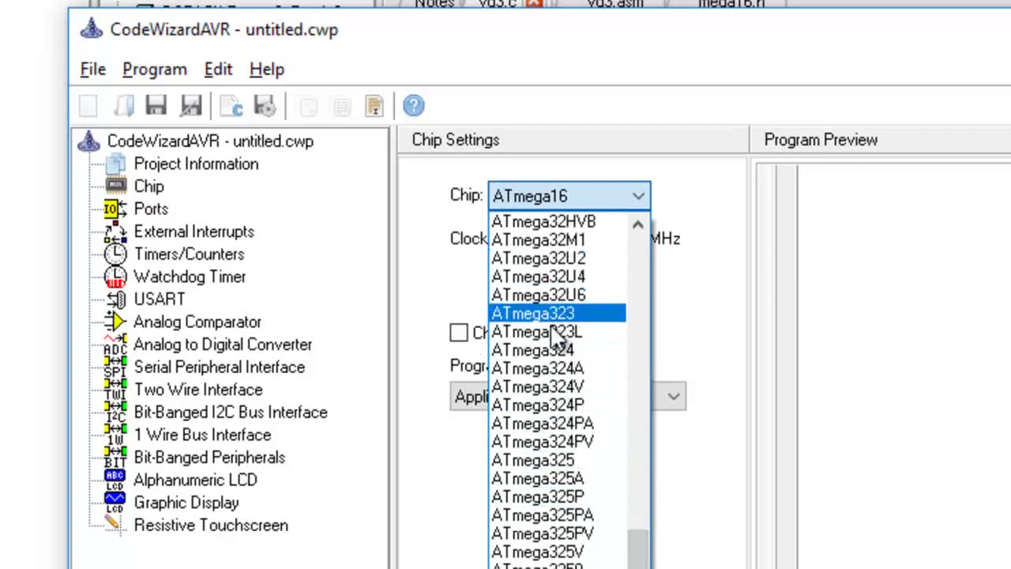
{"action": "scroll", "coordinate": [553, 454], "scroll_direction": "down", "scroll_amount": 8}
{"action": "scroll", "coordinate": [553, 453], "scroll_direction": "down", "scroll_amount": 12}
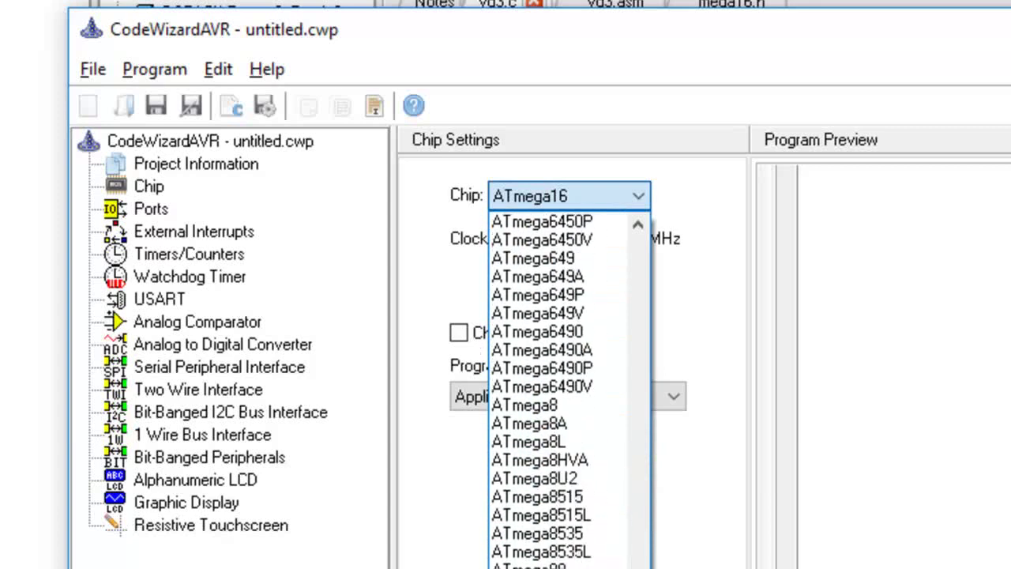
{"action": "scroll", "coordinate": [639, 548], "scroll_direction": "up", "scroll_amount": 20}
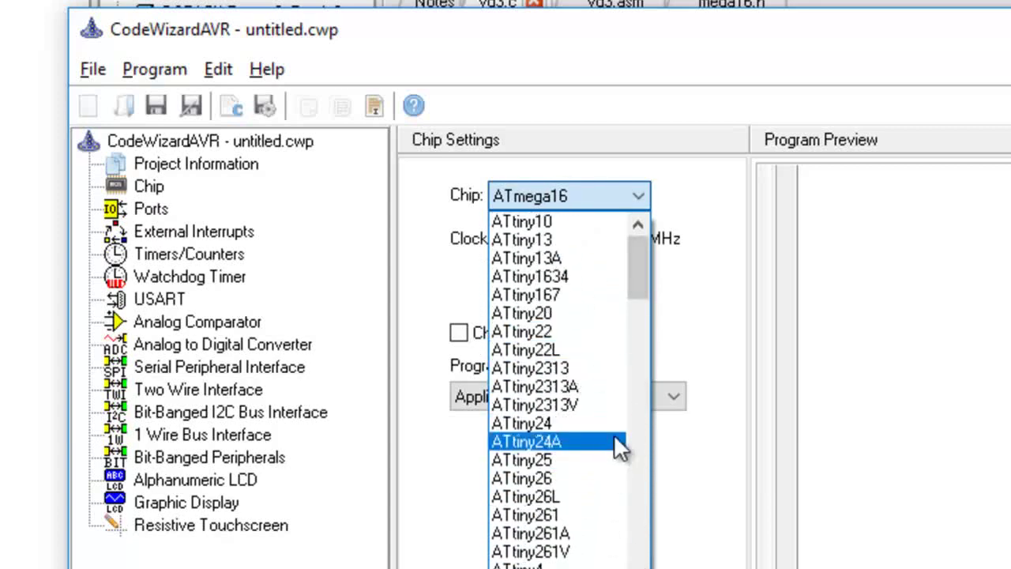
{"action": "left_click", "coordinate": [717, 197]}
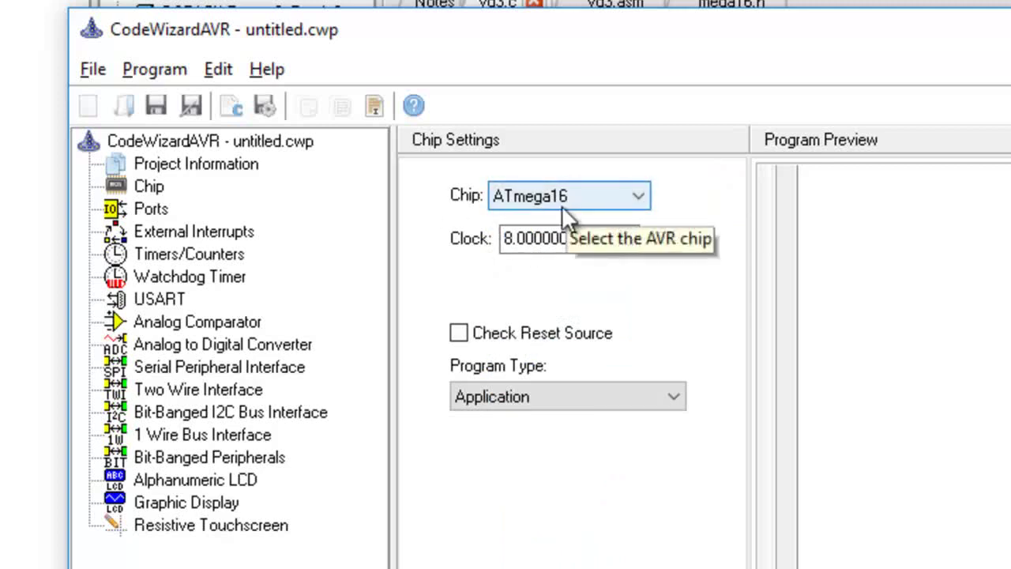
Step: Check the chip clock field and select Application as the program type
{"action": "left_click", "coordinate": [516, 240]}
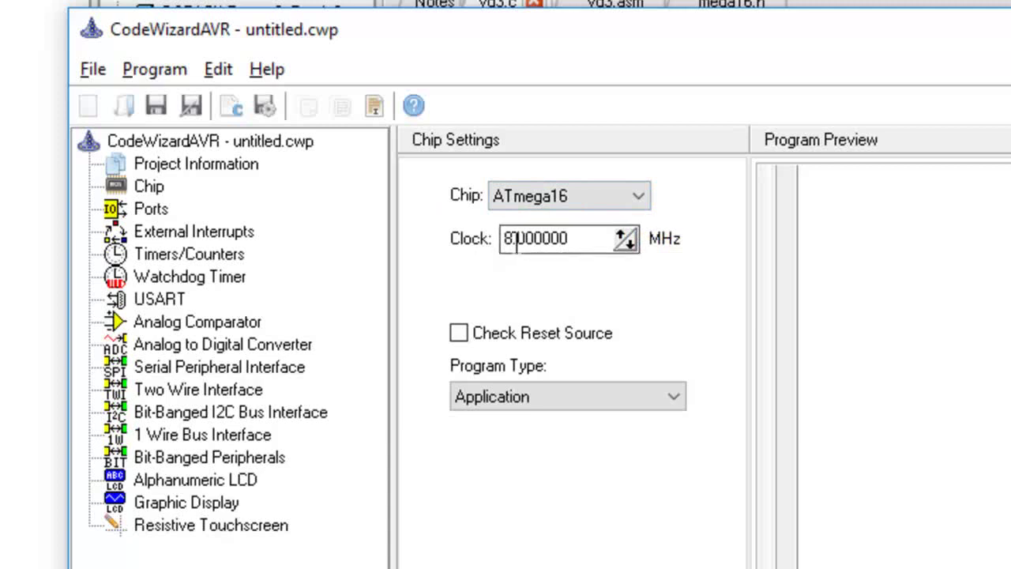
{"action": "left_click", "coordinate": [600, 241]}
{"action": "left_click", "coordinate": [553, 395]}
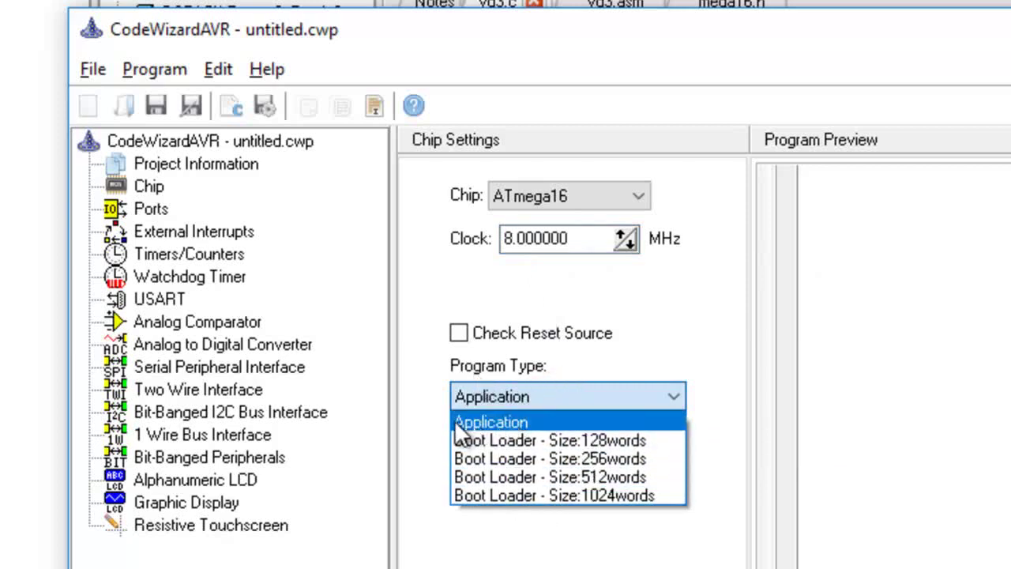
{"action": "left_click", "coordinate": [505, 424]}
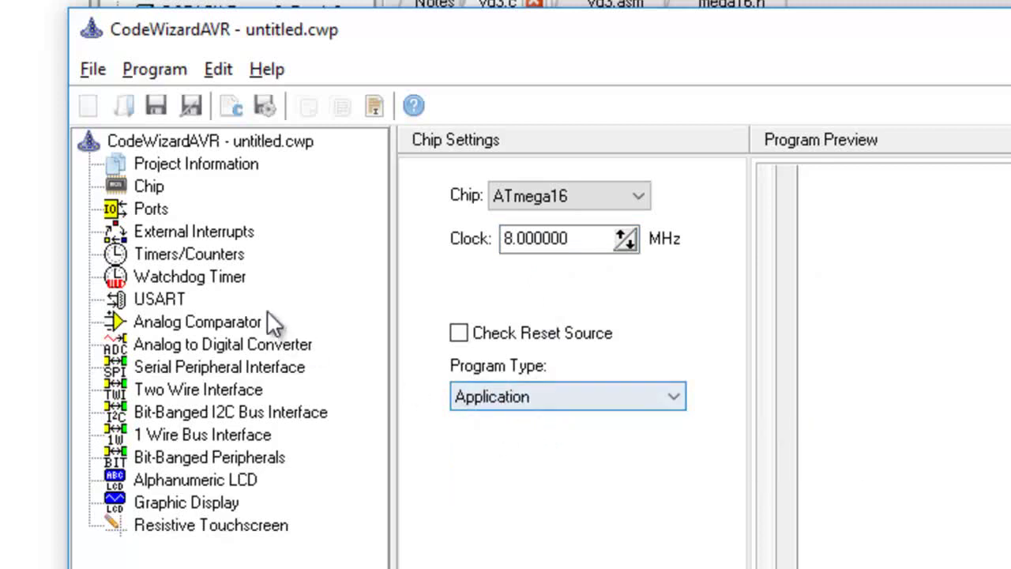
Step: Set the data direction of Port A bits 0 to 7 to Out in the ports settings
{"action": "left_click", "coordinate": [131, 210]}
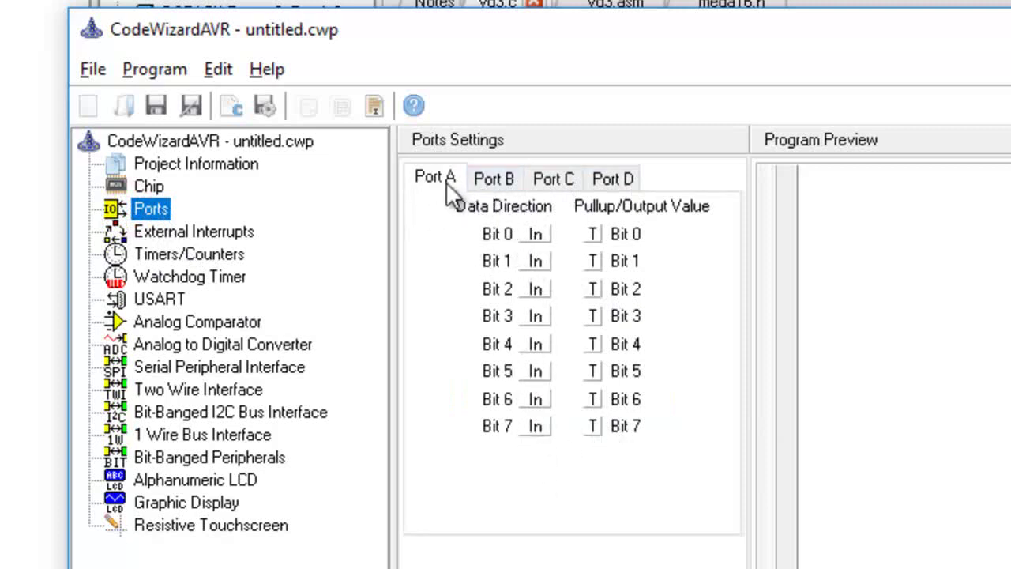
{"action": "left_click", "coordinate": [535, 234]}
{"action": "left_click", "coordinate": [537, 262]}
{"action": "left_click", "coordinate": [538, 288]}
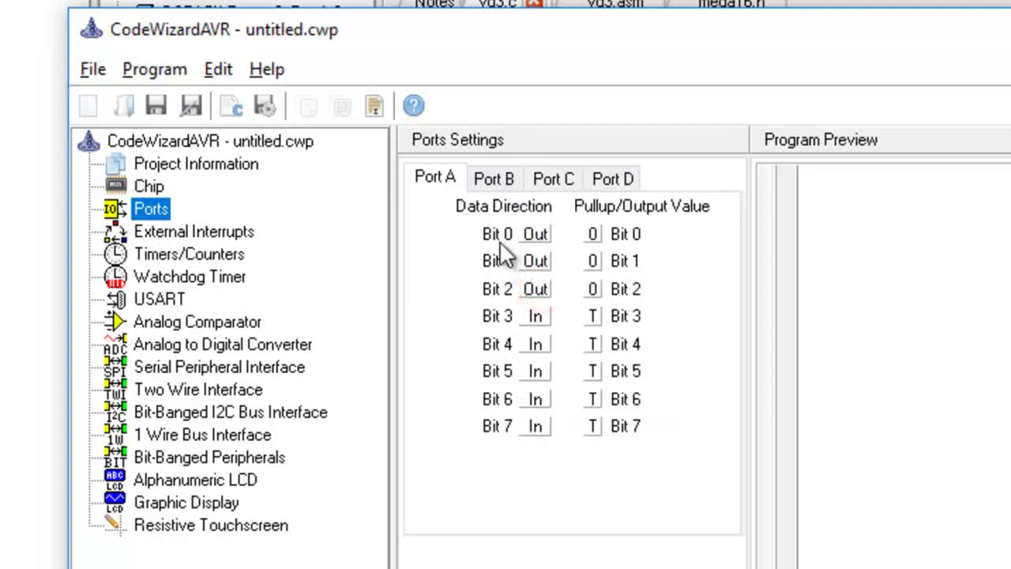
{"action": "left_click", "coordinate": [536, 344]}
{"action": "left_click", "coordinate": [536, 370]}
{"action": "left_click", "coordinate": [537, 398]}
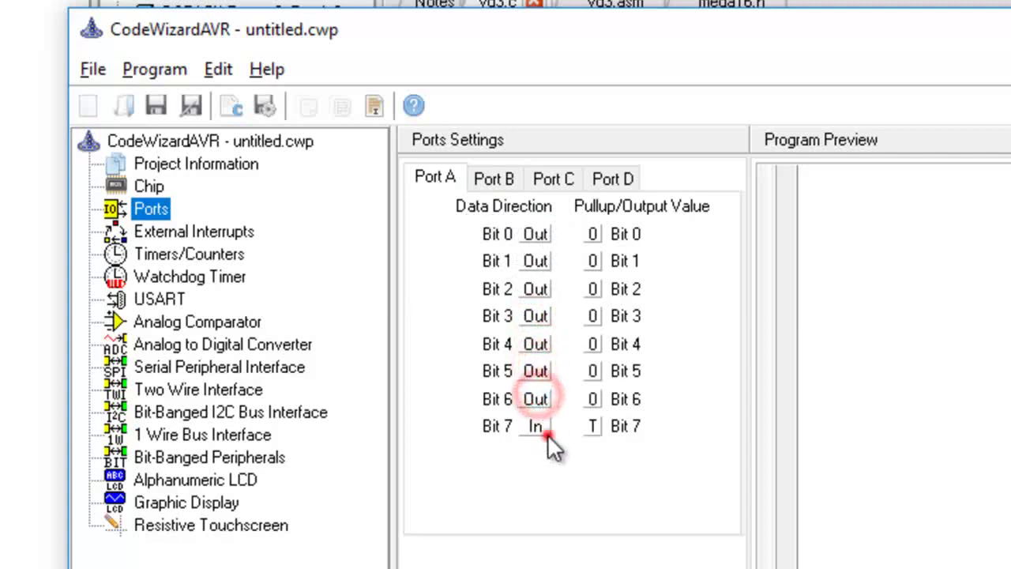
{"action": "left_click", "coordinate": [545, 428]}
Step: Switch Port A bits 4 and 3 to In, and return both to Out
{"action": "left_click", "coordinate": [541, 346]}
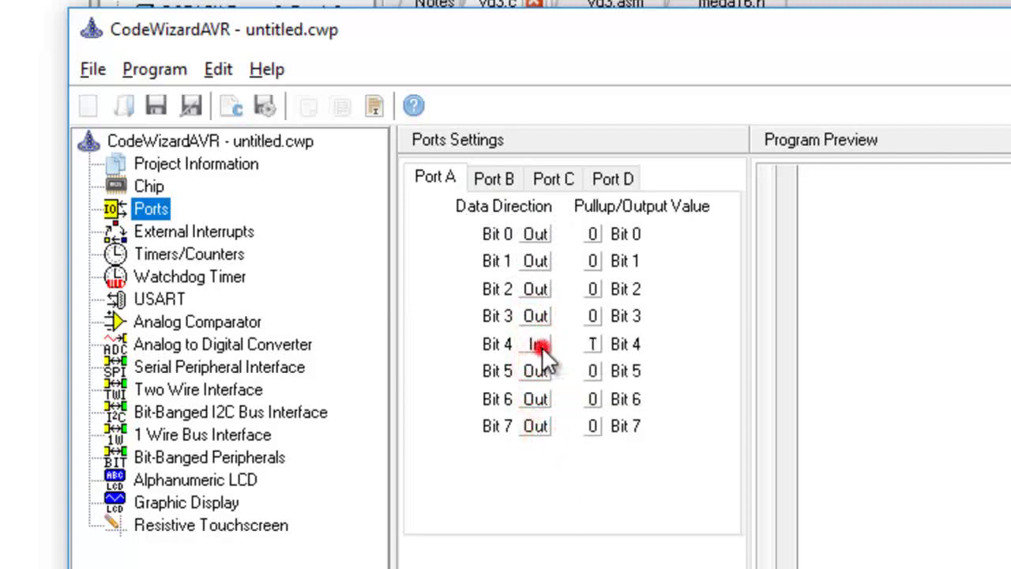
{"action": "left_click", "coordinate": [535, 316]}
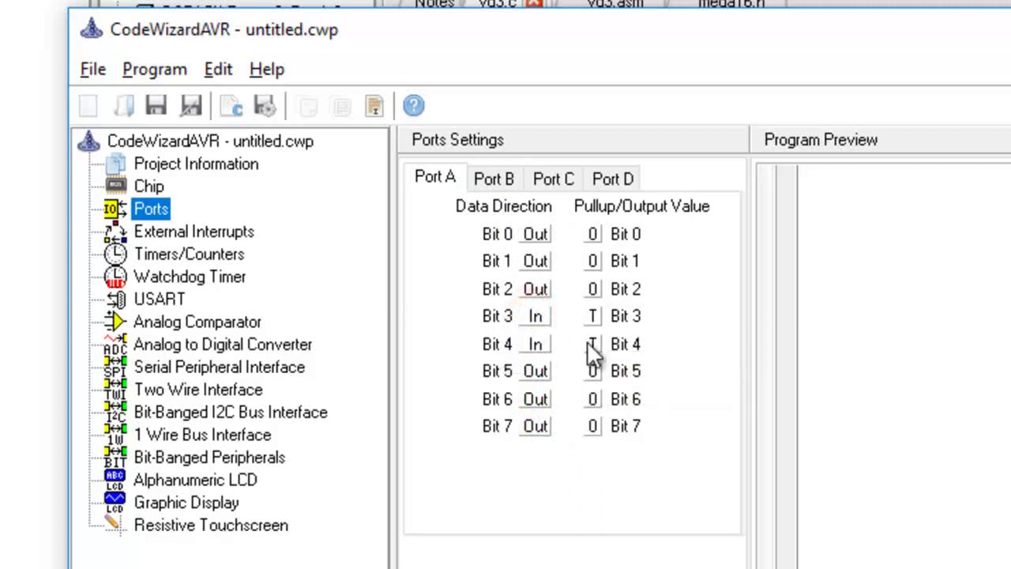
{"action": "left_click", "coordinate": [537, 315]}
{"action": "left_click", "coordinate": [538, 343]}
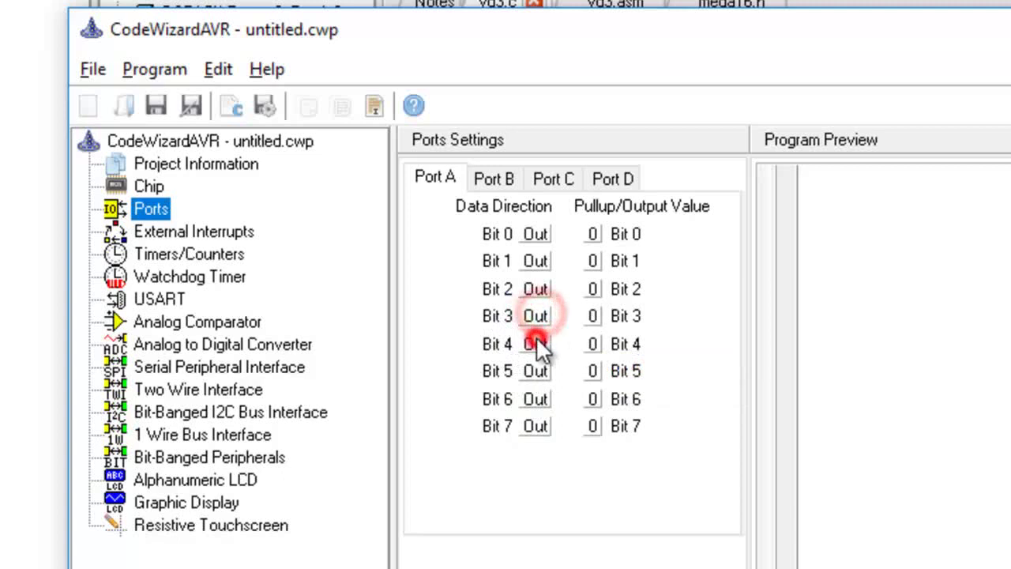
Step: Set the output value of Port A bits 0 to 7 to 1
{"action": "left_click", "coordinate": [592, 234]}
{"action": "left_click", "coordinate": [592, 260]}
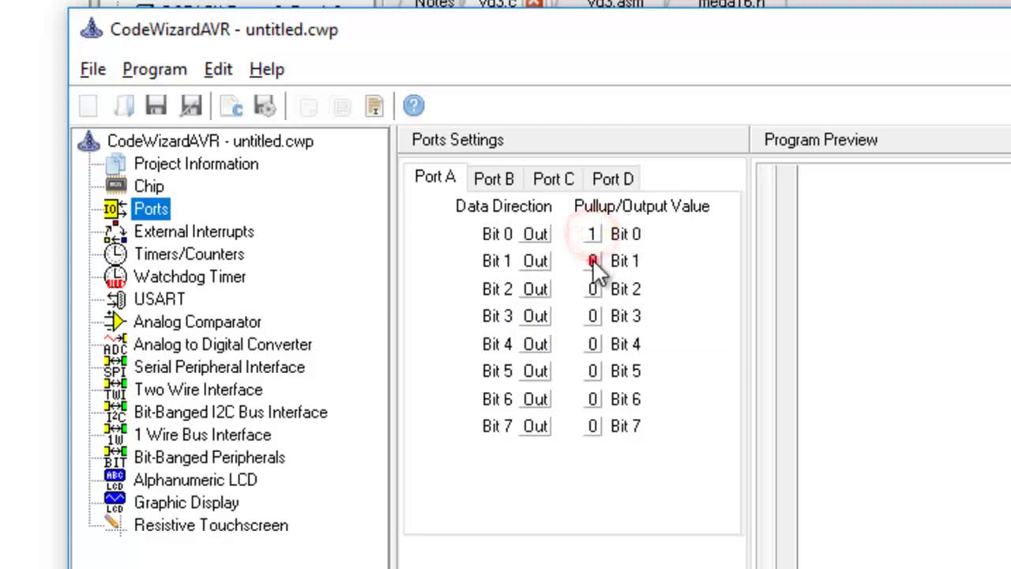
{"action": "left_click", "coordinate": [591, 289]}
{"action": "left_click", "coordinate": [592, 315]}
{"action": "left_click", "coordinate": [591, 344]}
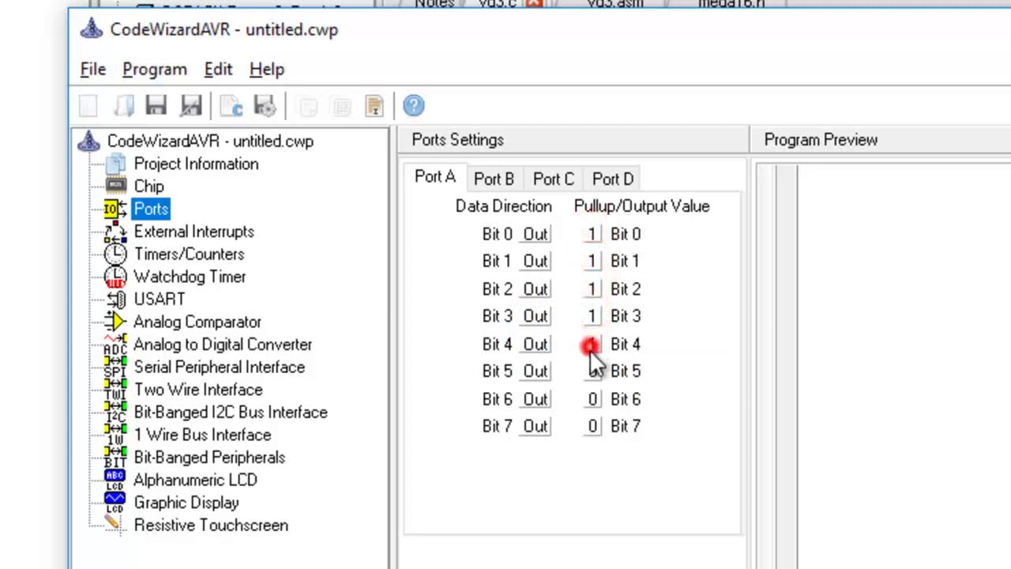
{"action": "left_click", "coordinate": [592, 371]}
{"action": "left_click", "coordinate": [593, 398]}
{"action": "left_click", "coordinate": [593, 424]}
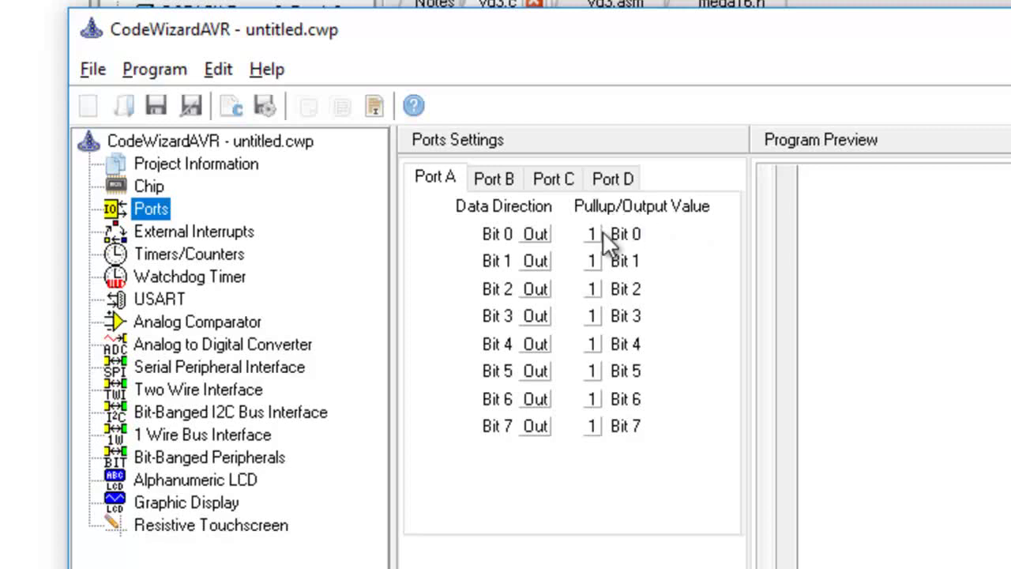
Step: Set the data direction of Port C bits 0 to 7 to Out, leaving Port B and Port D as they are
{"action": "left_click", "coordinate": [496, 177]}
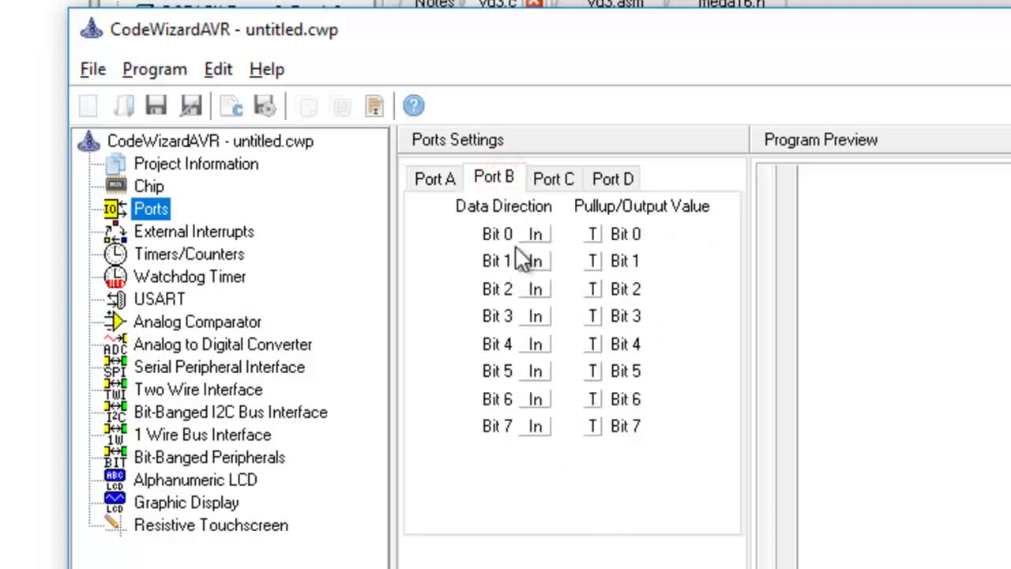
{"action": "left_click", "coordinate": [555, 181]}
{"action": "left_click", "coordinate": [539, 235]}
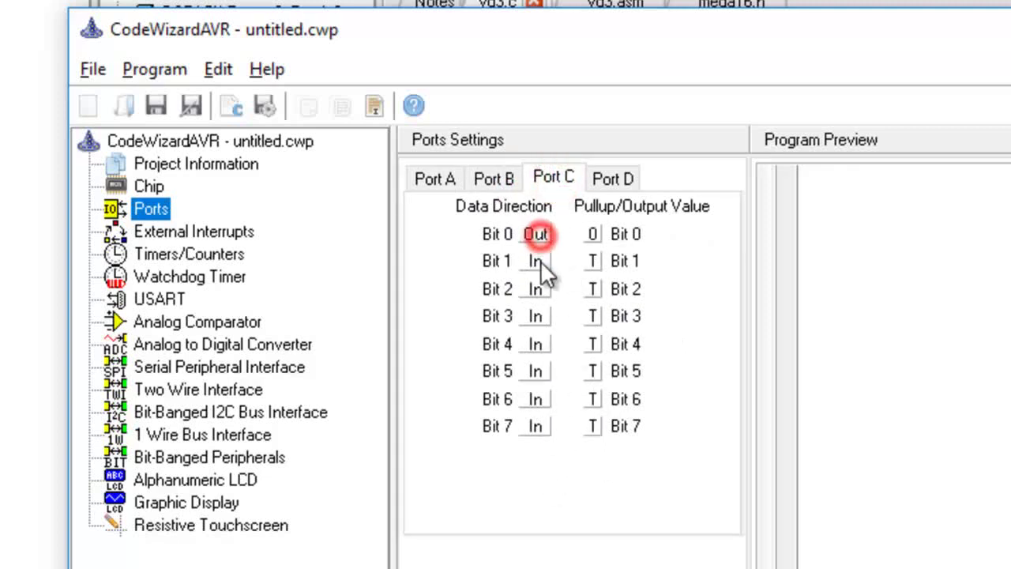
{"action": "left_click", "coordinate": [539, 262]}
{"action": "left_click", "coordinate": [539, 289]}
{"action": "left_click", "coordinate": [539, 316]}
{"action": "left_click", "coordinate": [540, 343]}
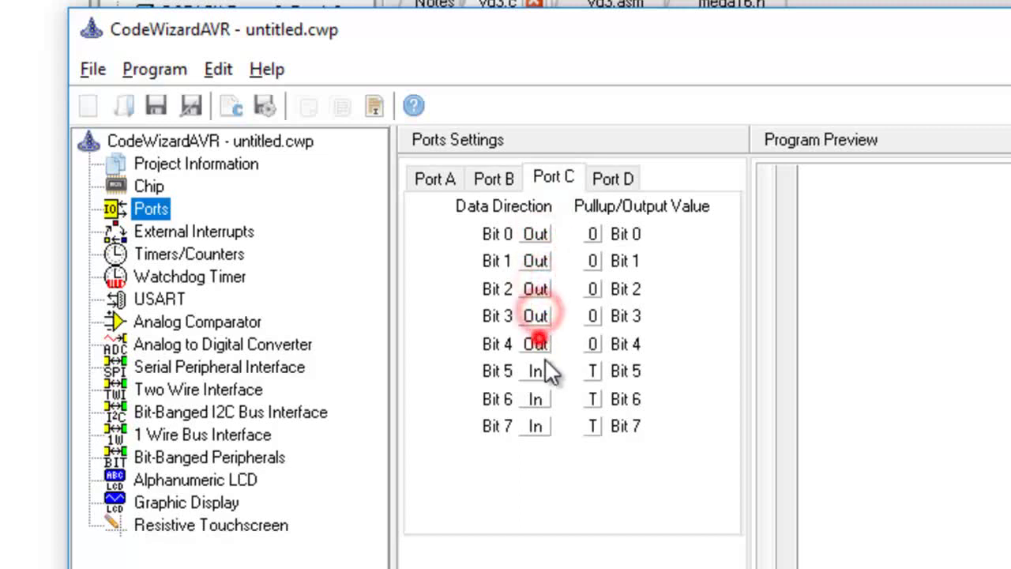
{"action": "left_click", "coordinate": [542, 371]}
{"action": "left_click", "coordinate": [542, 399]}
{"action": "left_click", "coordinate": [548, 428]}
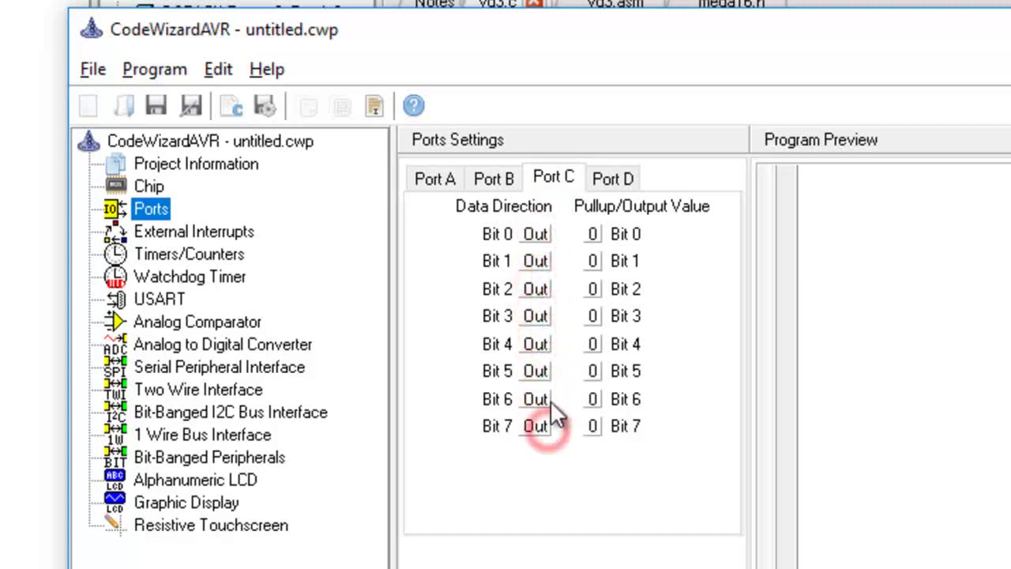
{"action": "left_click", "coordinate": [634, 177]}
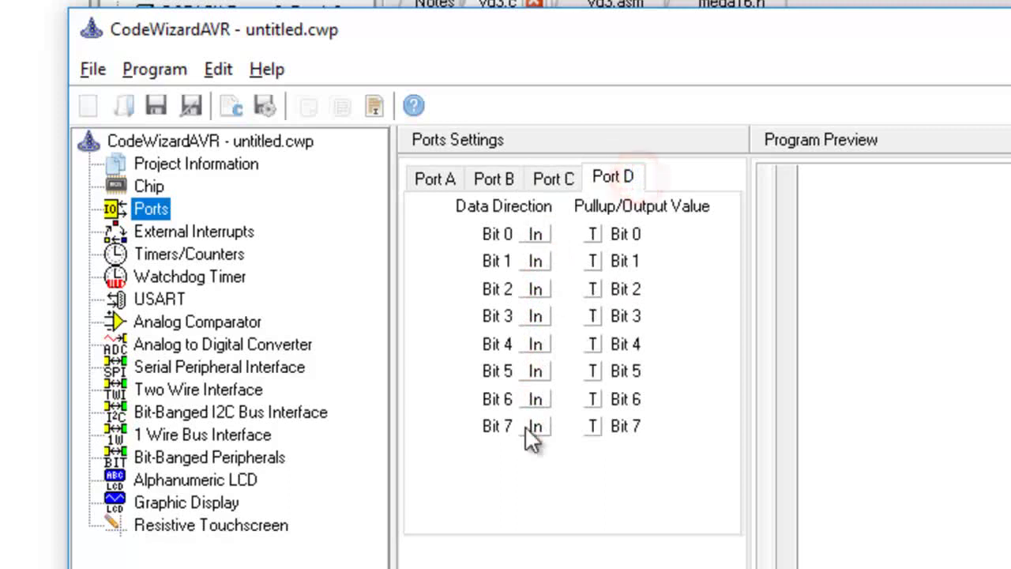
Step: Enable the INT0 external interrupt to view its mode option, and disable it again
{"action": "left_click", "coordinate": [174, 232]}
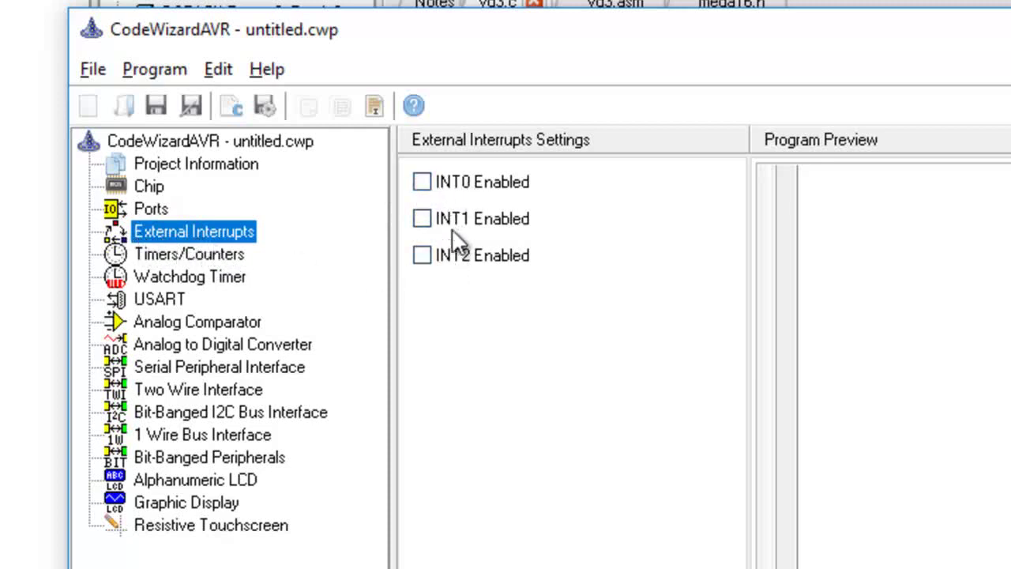
{"action": "left_click", "coordinate": [429, 187]}
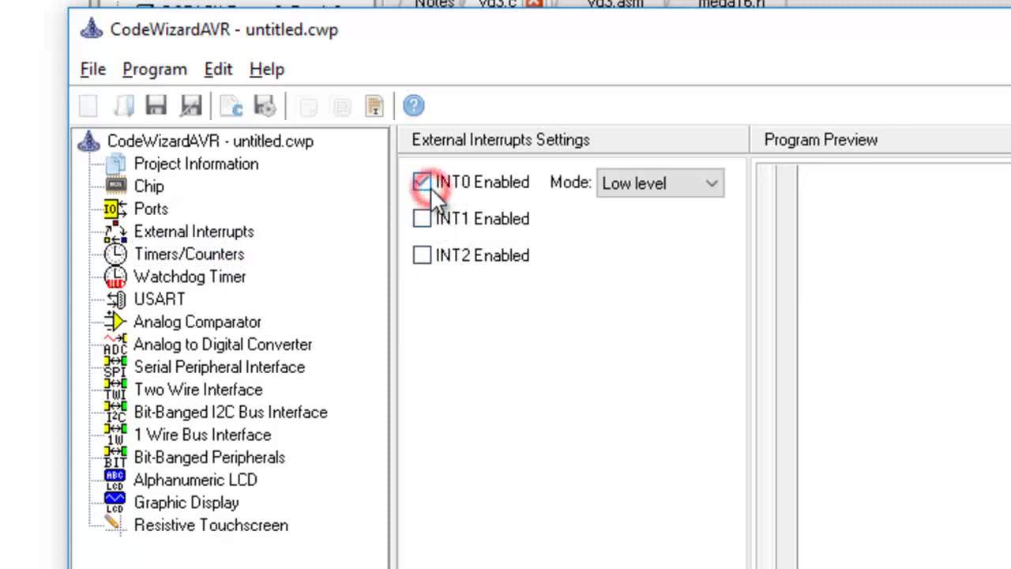
{"action": "left_click", "coordinate": [427, 187]}
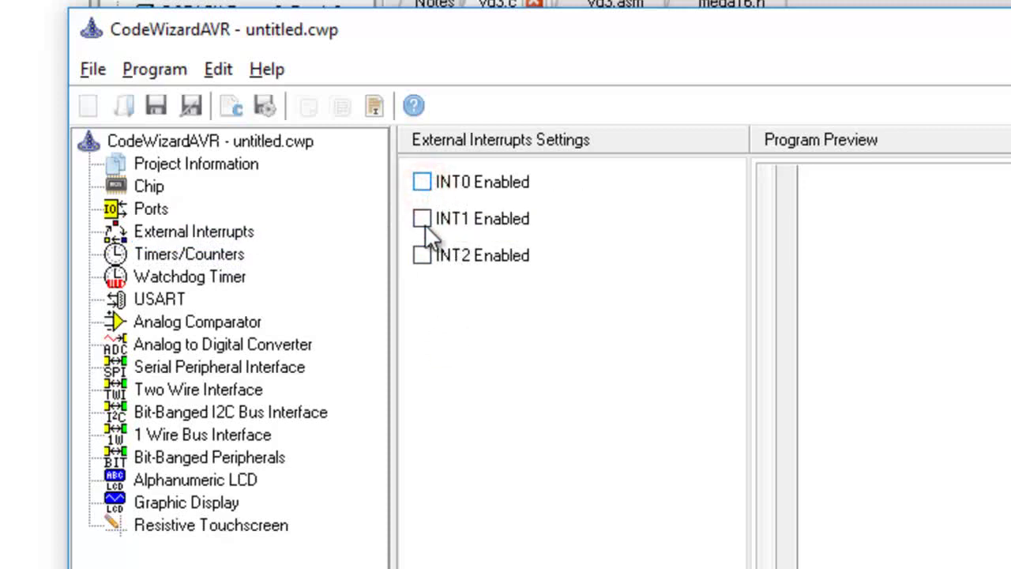
Step: Examine the Timer0, Timer1, Timer2 and Watchdog settings without changing them
{"action": "left_click", "coordinate": [203, 256]}
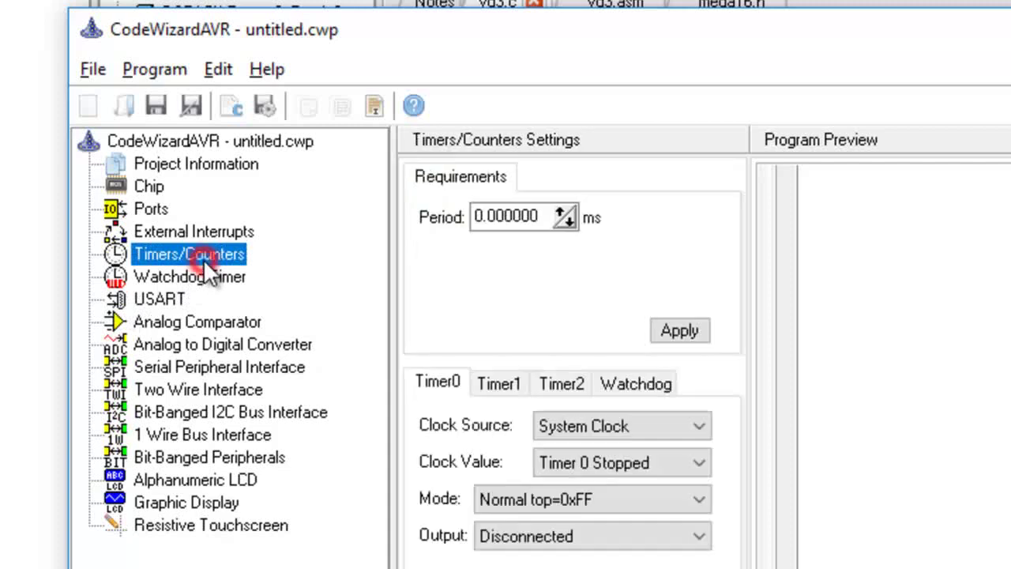
{"action": "left_click", "coordinate": [497, 386]}
{"action": "left_click", "coordinate": [557, 384]}
{"action": "left_click", "coordinate": [437, 383]}
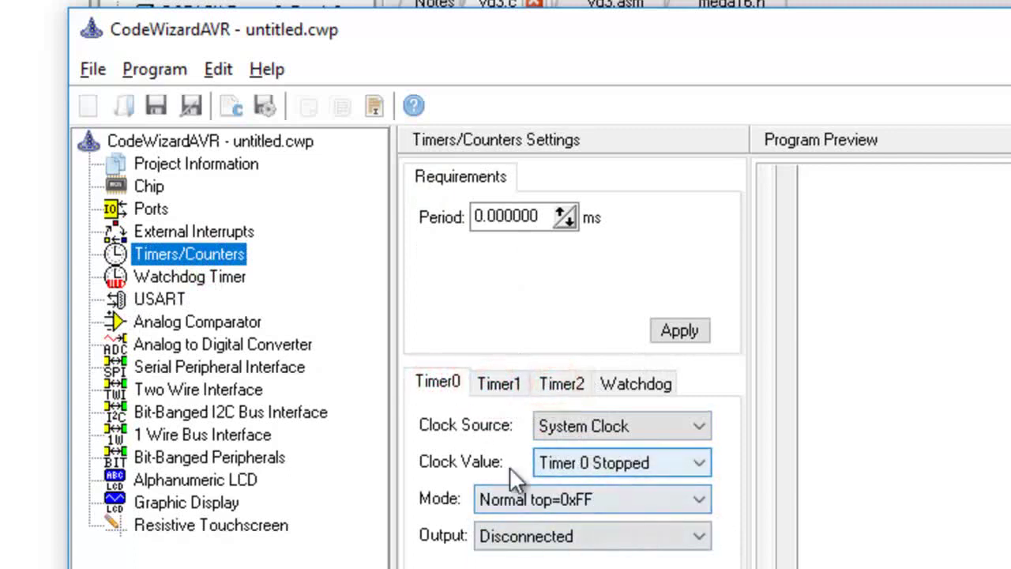
{"action": "left_click", "coordinate": [146, 278]}
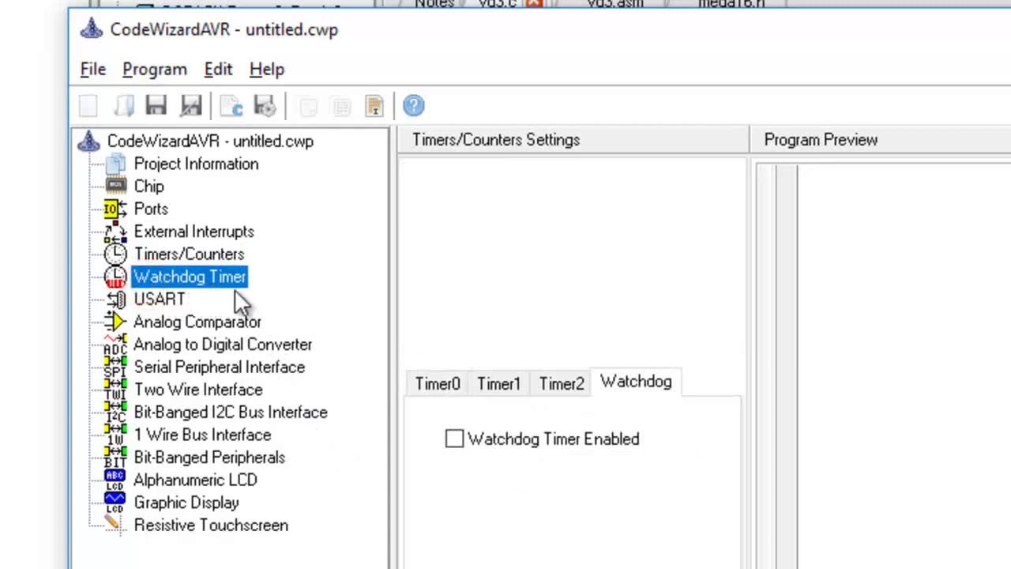
{"action": "left_click", "coordinate": [436, 383]}
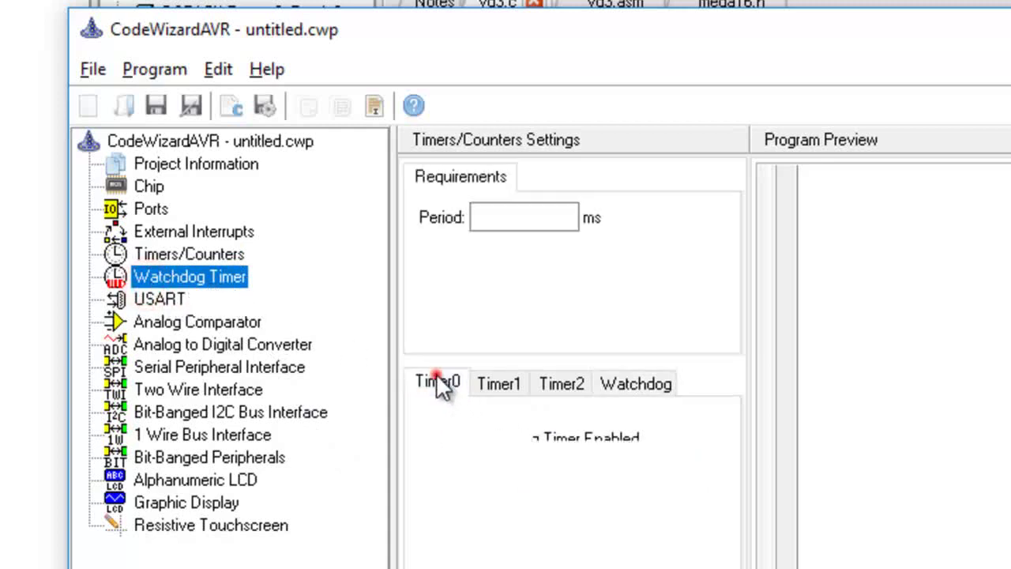
{"action": "left_click", "coordinate": [501, 384]}
{"action": "left_click", "coordinate": [561, 384]}
{"action": "left_click", "coordinate": [636, 384]}
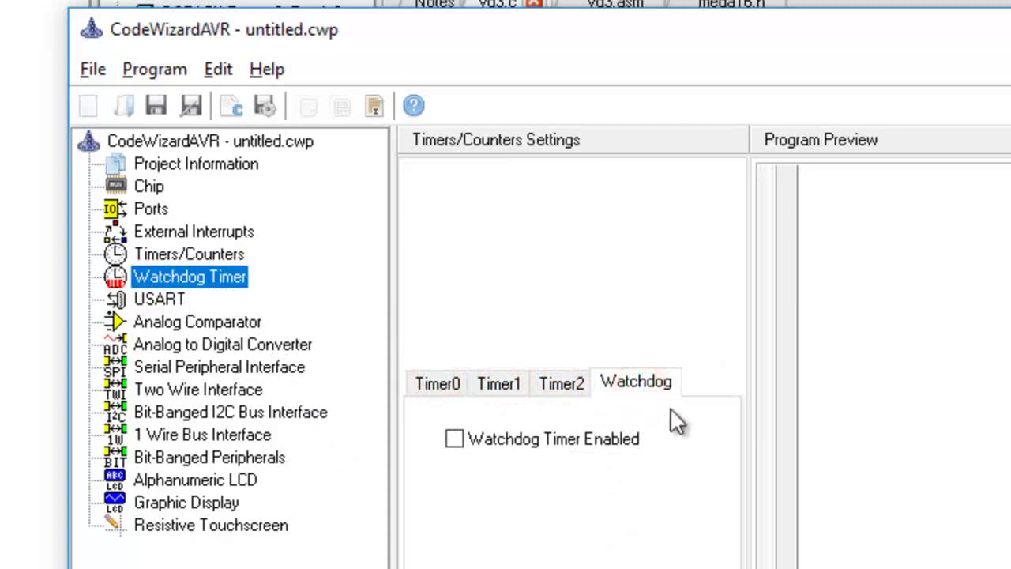
Step: Enable the USART receiver and transmitter to view their communication options, and disable both again
{"action": "left_click", "coordinate": [159, 299]}
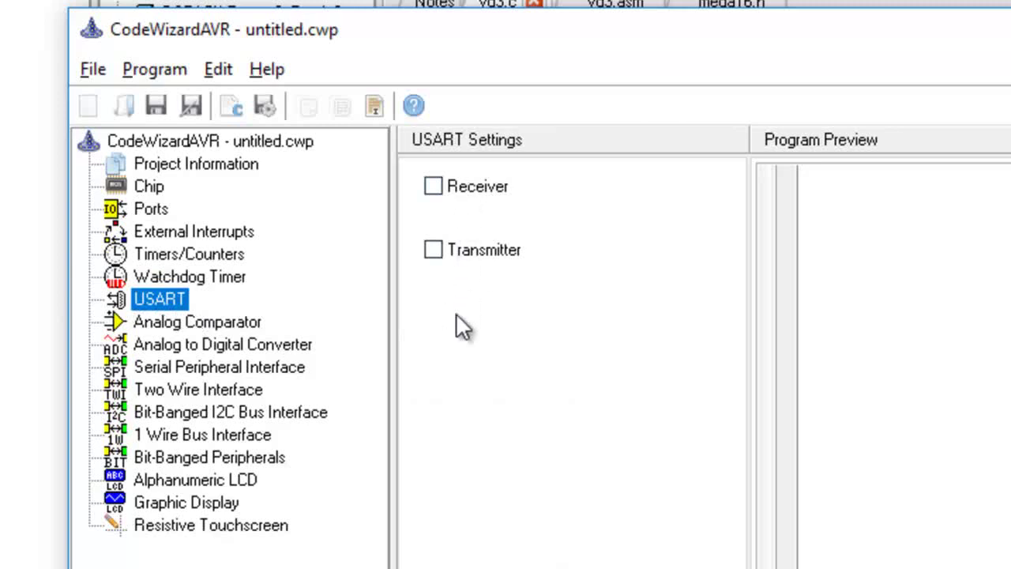
{"action": "left_click", "coordinate": [435, 188]}
{"action": "left_click", "coordinate": [434, 250]}
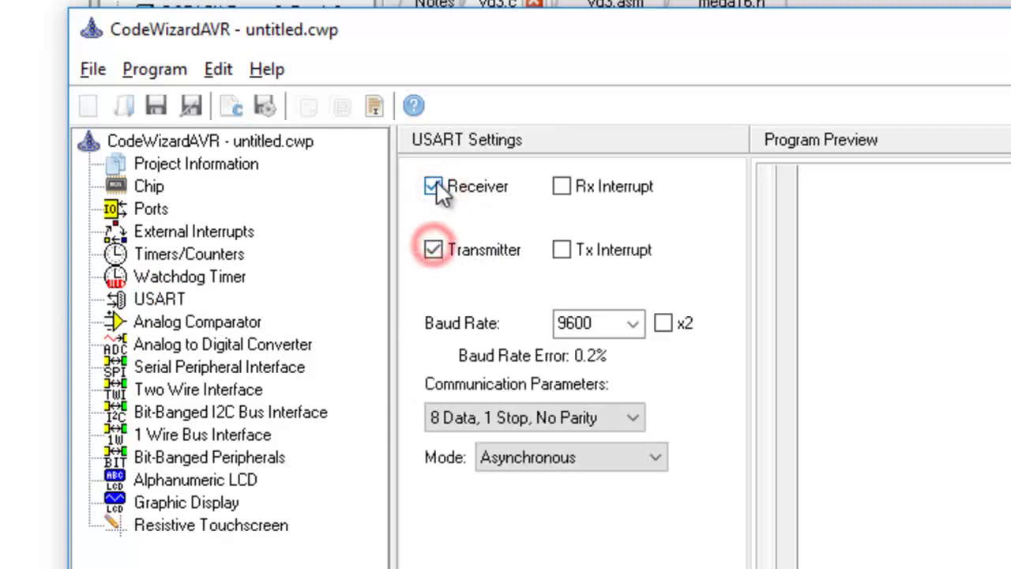
{"action": "left_click", "coordinate": [435, 181]}
{"action": "left_click", "coordinate": [437, 246]}
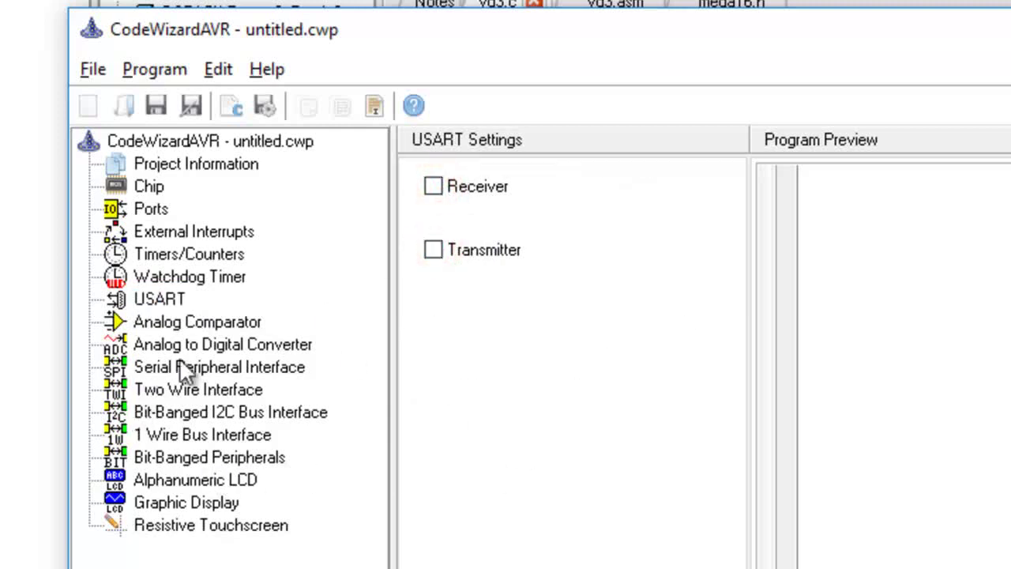
Step: Enable the analog comparator to view its options, and disable it again
{"action": "left_click", "coordinate": [193, 322]}
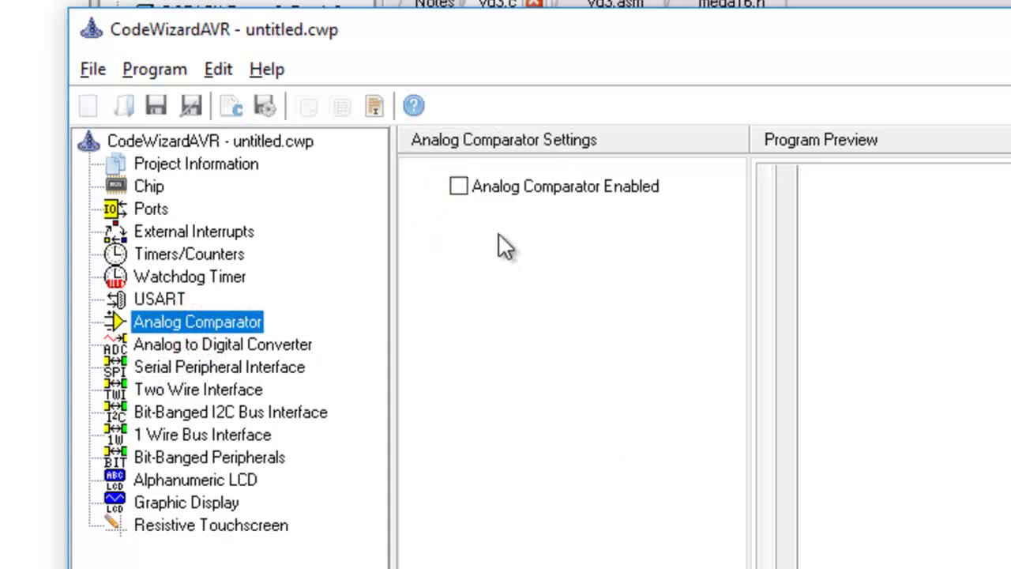
{"action": "left_click", "coordinate": [458, 187]}
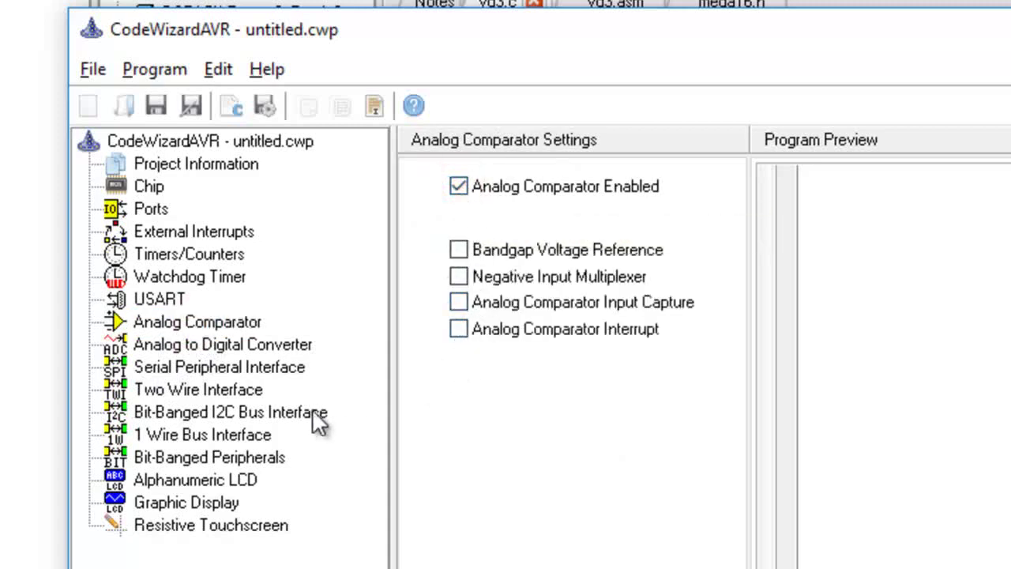
{"action": "left_click", "coordinate": [465, 192]}
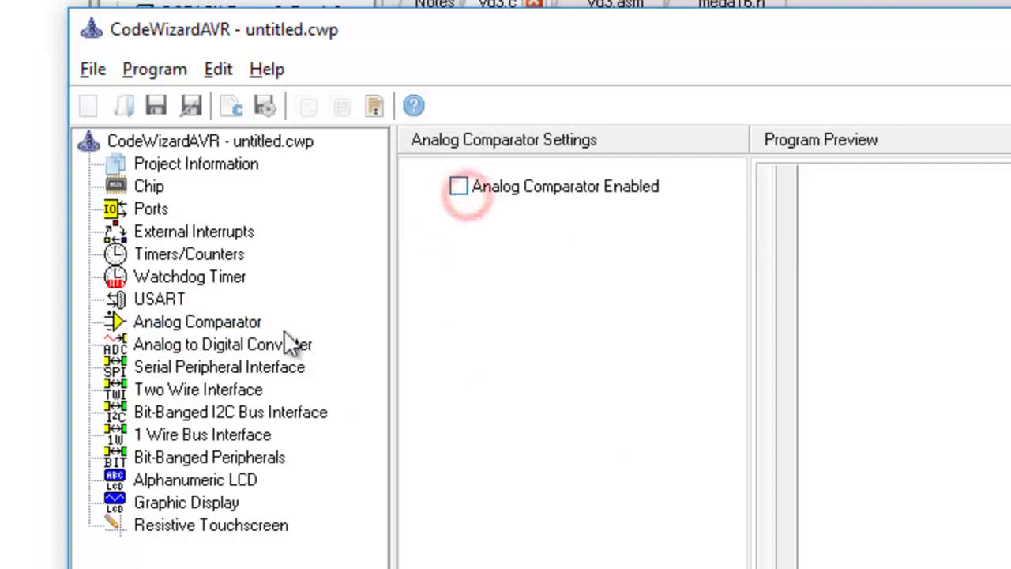
Step: Enable the analog-to-digital converter to view its reference, clock and trigger options, and disable it again
{"action": "left_click", "coordinate": [233, 348]}
{"action": "left_click", "coordinate": [459, 187]}
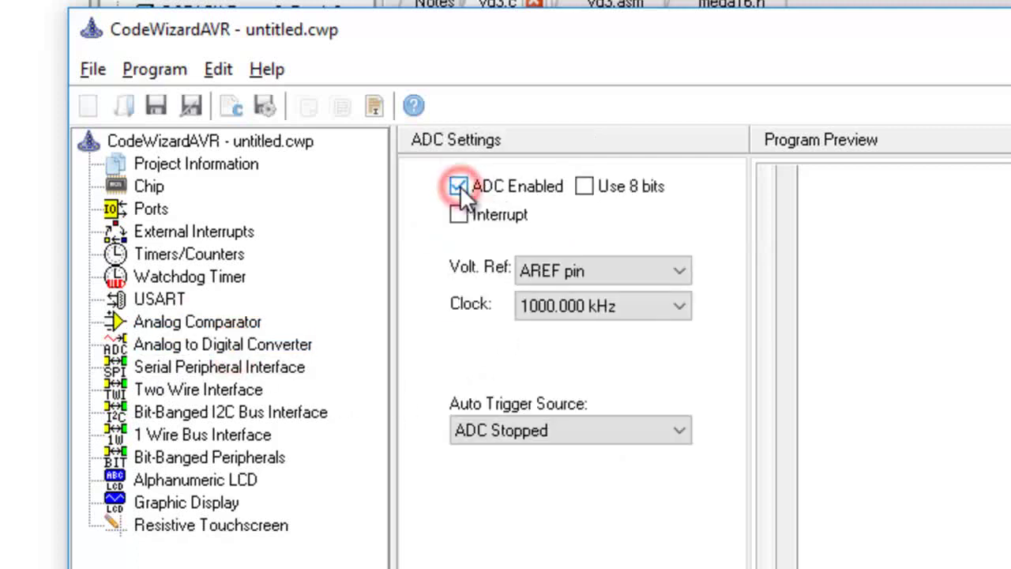
{"action": "left_click", "coordinate": [459, 186]}
{"action": "left_click", "coordinate": [460, 185]}
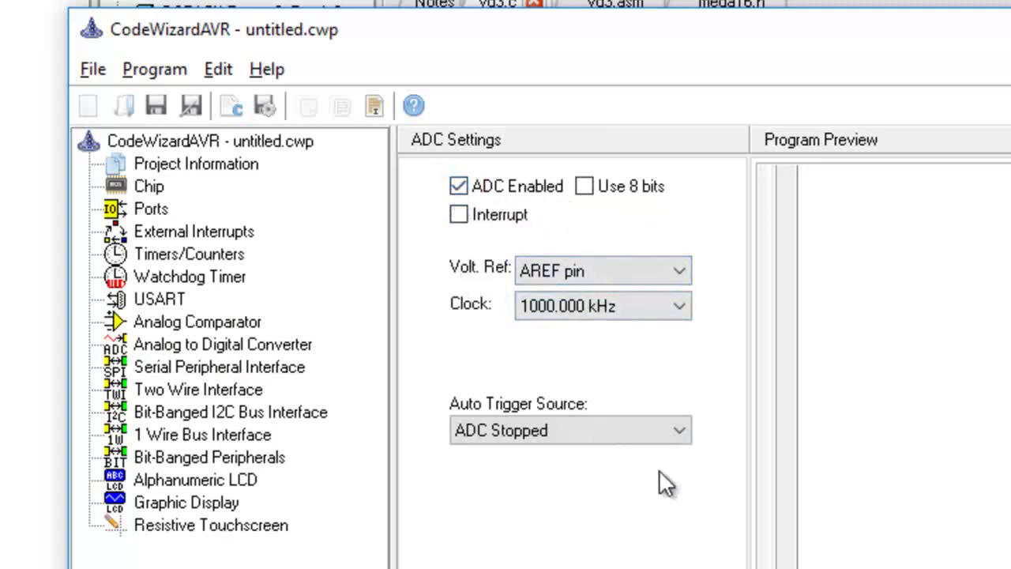
{"action": "left_click", "coordinate": [459, 186]}
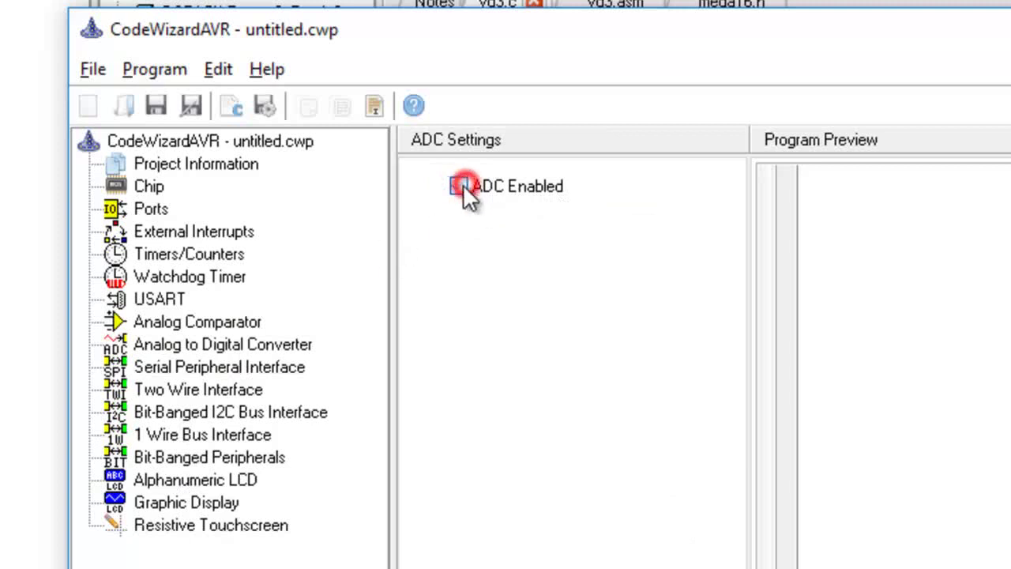
Step: Look through the SPI, bit-banged I2C, two-wire, 1 Wire, bit-banged peripherals and alphanumeric LCD settings and the available graphic display types
{"action": "left_click", "coordinate": [204, 368]}
{"action": "left_click", "coordinate": [222, 411]}
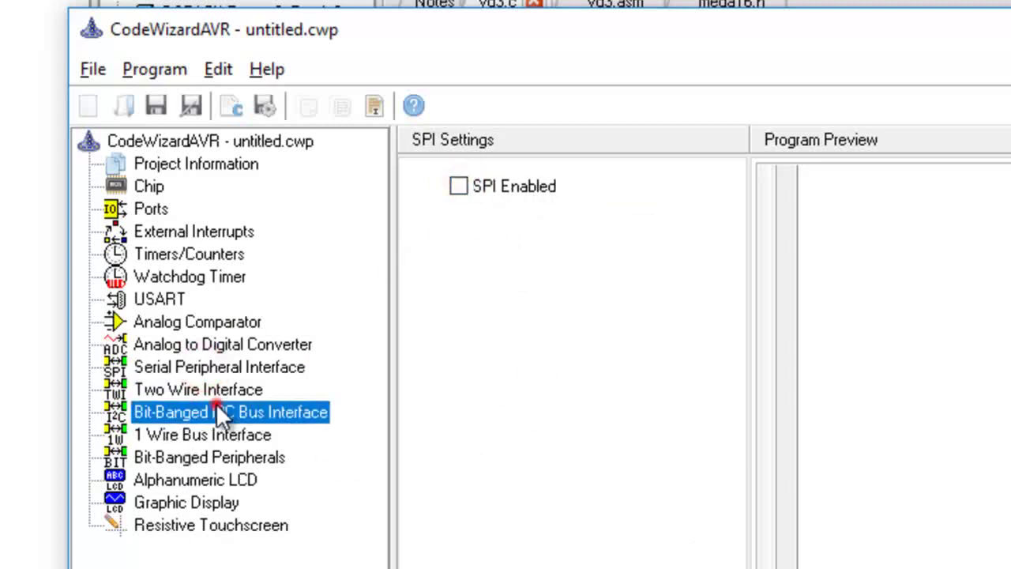
{"action": "left_click", "coordinate": [187, 390]}
{"action": "left_click", "coordinate": [185, 435]}
{"action": "left_click", "coordinate": [187, 457]}
{"action": "left_click", "coordinate": [185, 480]}
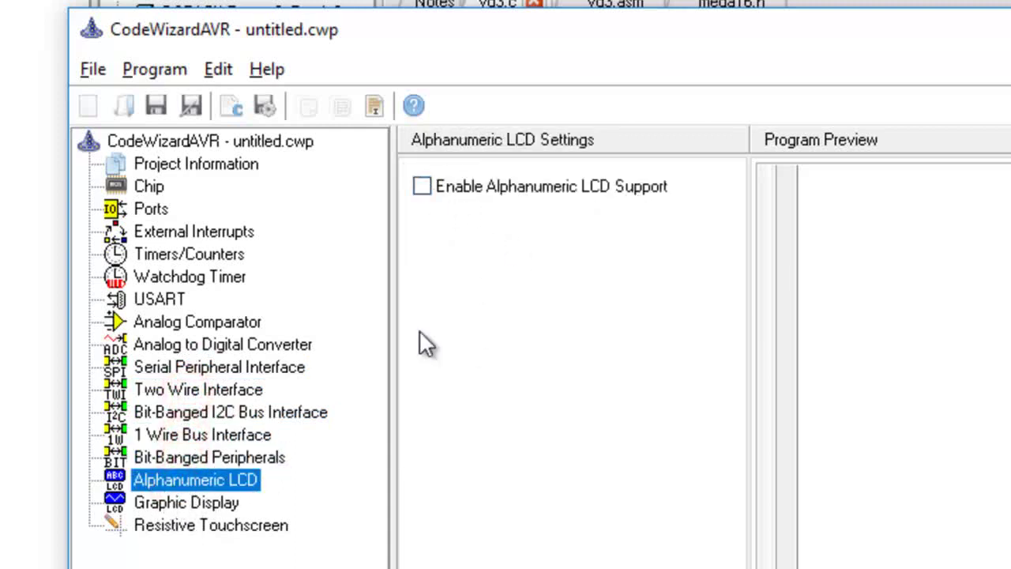
{"action": "left_click", "coordinate": [211, 502]}
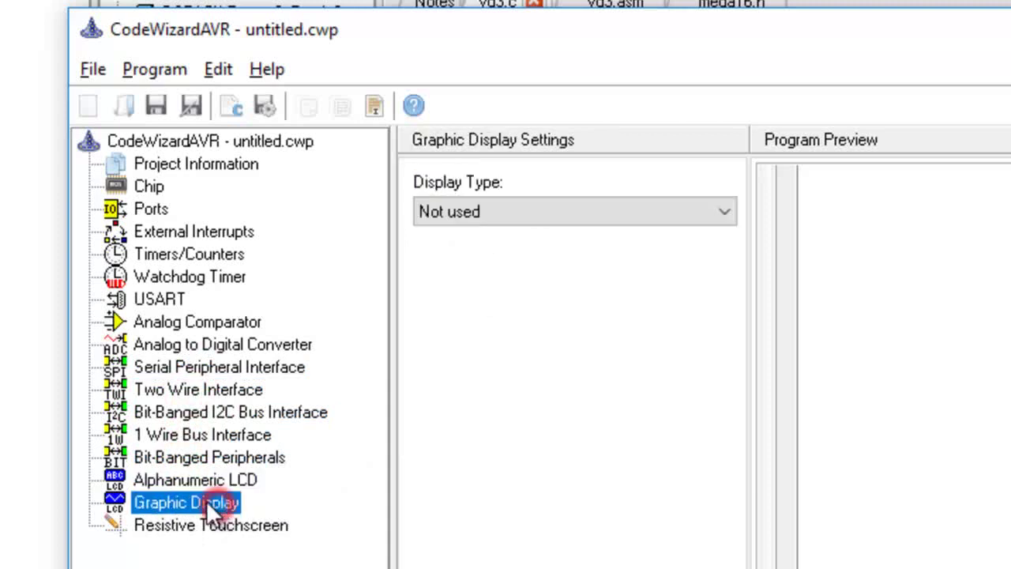
{"action": "left_click", "coordinate": [510, 210]}
{"action": "scroll", "coordinate": [513, 506], "scroll_direction": "down", "scroll_amount": 12}
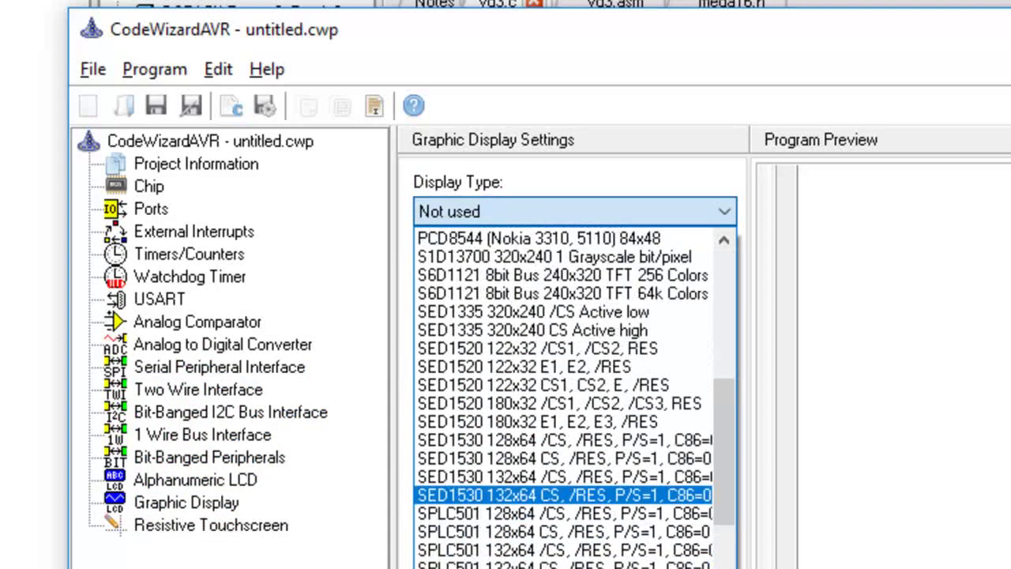
{"action": "key", "text": "Escape"}
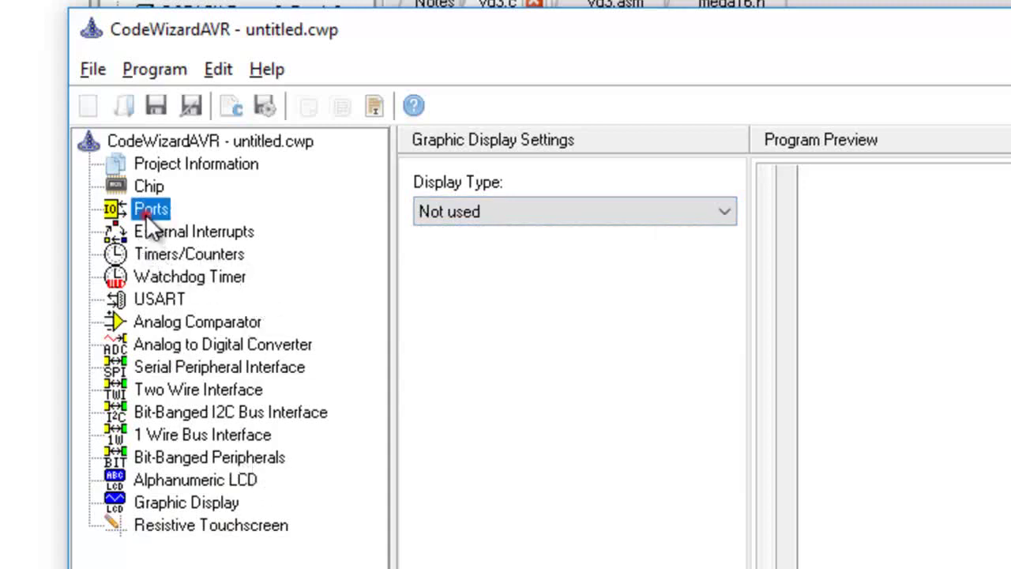
Step: Review the Port A and Port C settings, and generate the program, saving the C source file as vd4 in the baitap folder
{"action": "left_click", "coordinate": [434, 177]}
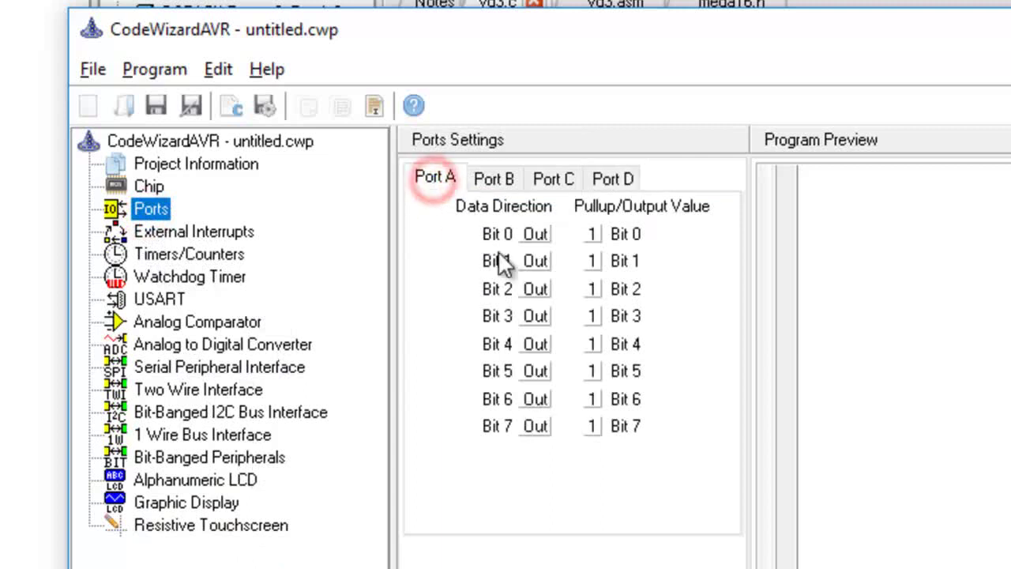
{"action": "left_click", "coordinate": [556, 178]}
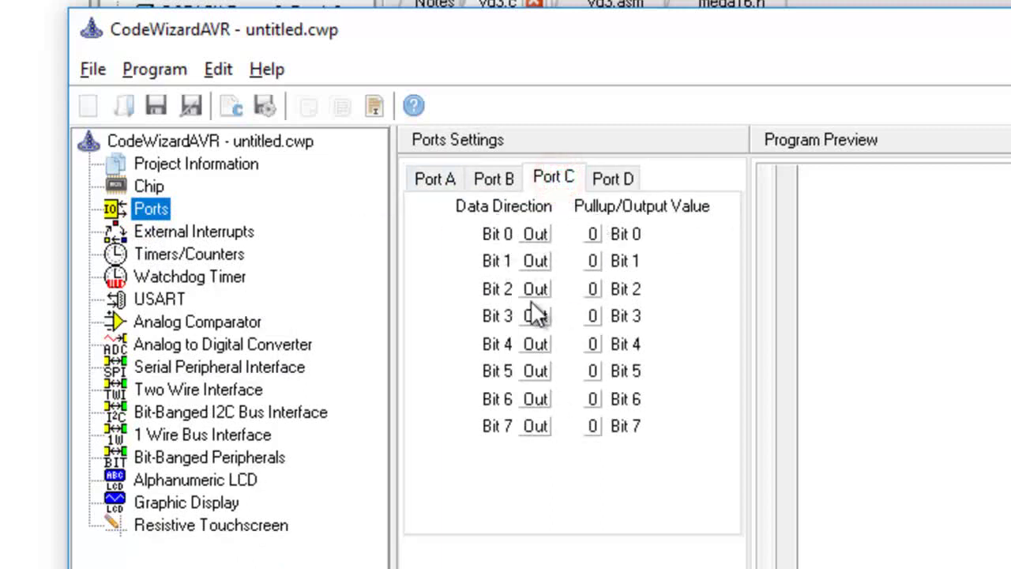
{"action": "left_click", "coordinate": [258, 105]}
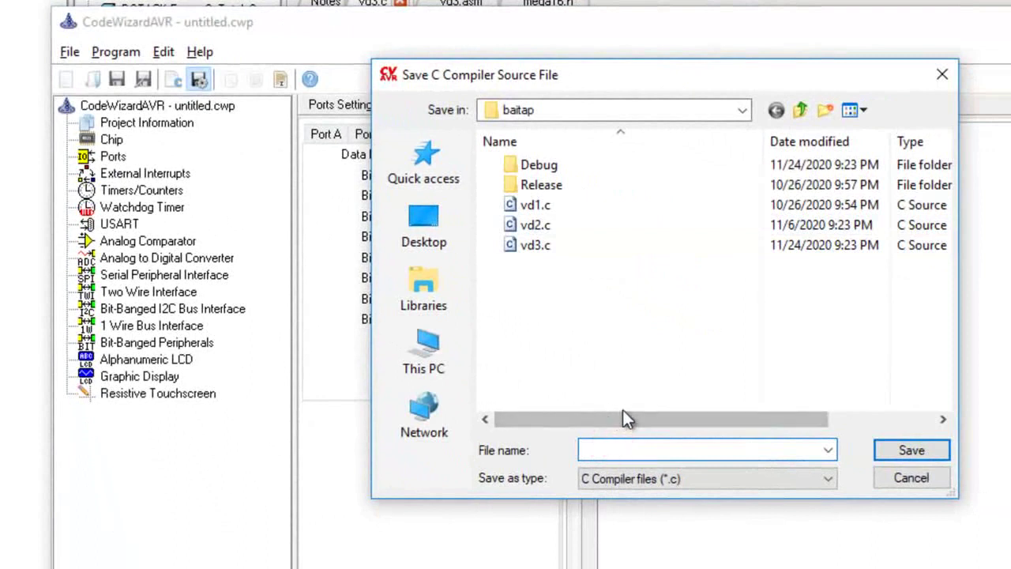
{"action": "type", "text": "vd4"}
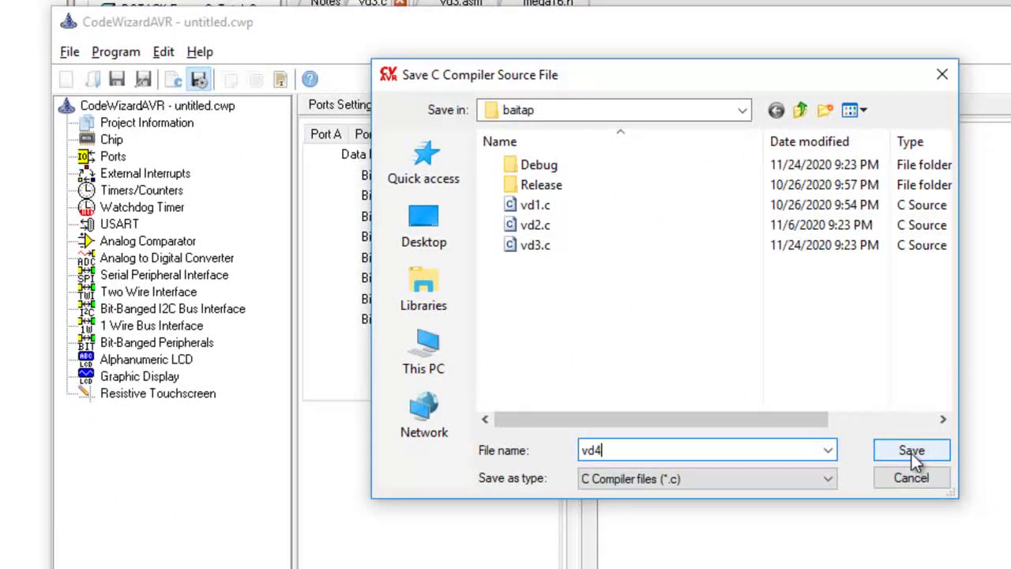
{"action": "double_click", "coordinate": [680, 449]}
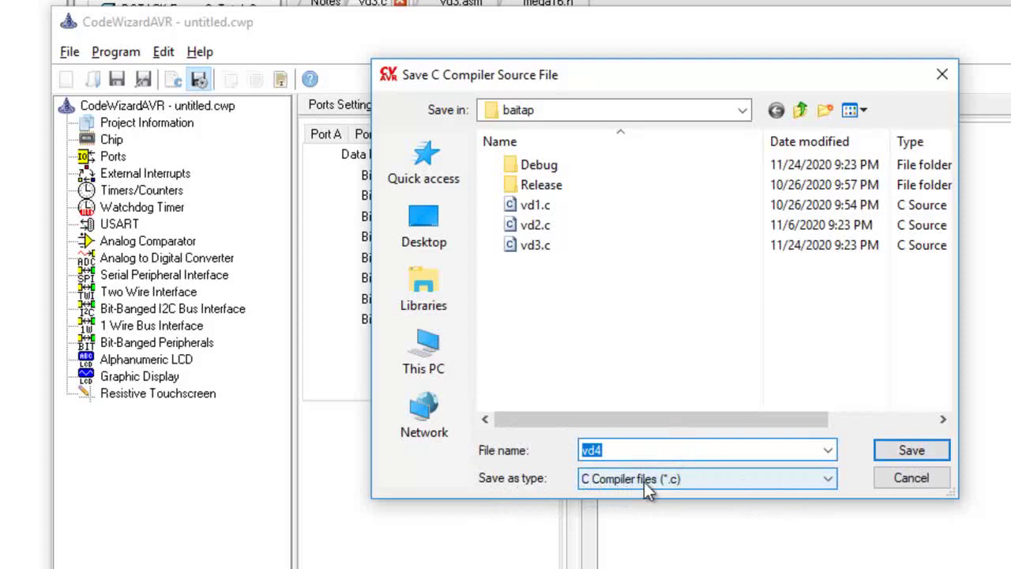
{"action": "left_click", "coordinate": [913, 450]}
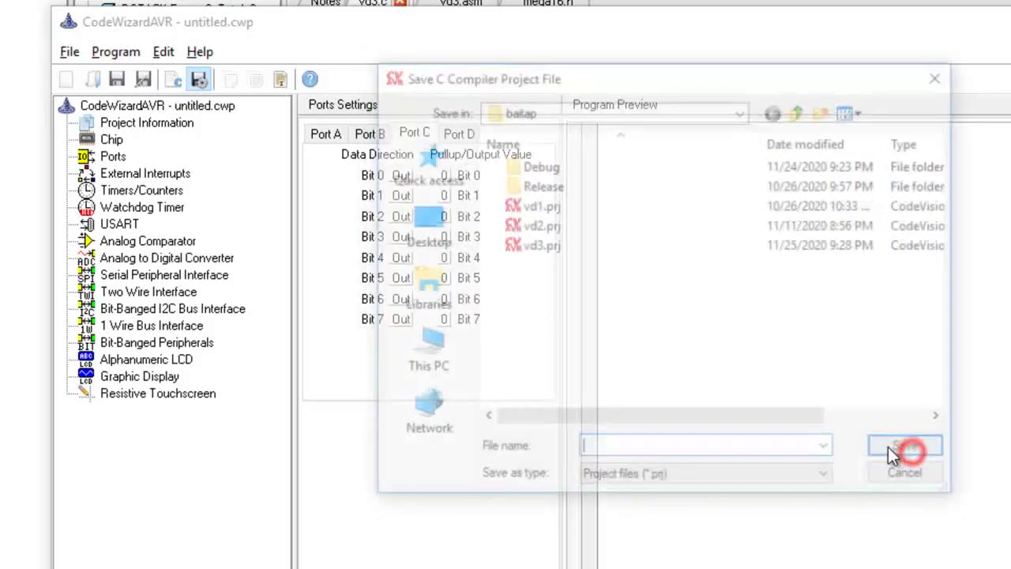
Step: Save the C compiler project file as vd4 in the baitap folder
{"action": "left_click", "coordinate": [607, 450]}
{"action": "type", "text": "vd4"}
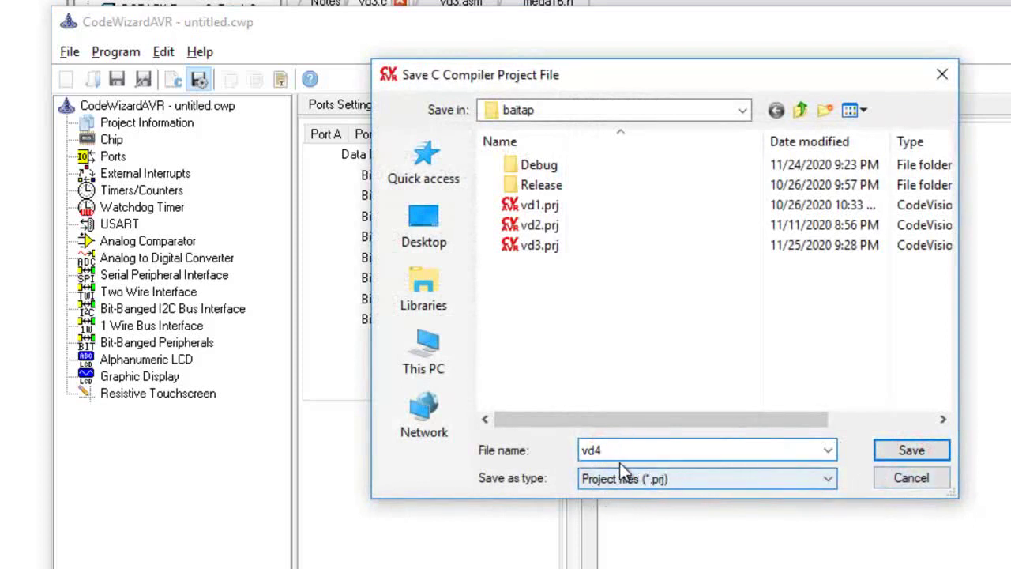
{"action": "left_click", "coordinate": [907, 451]}
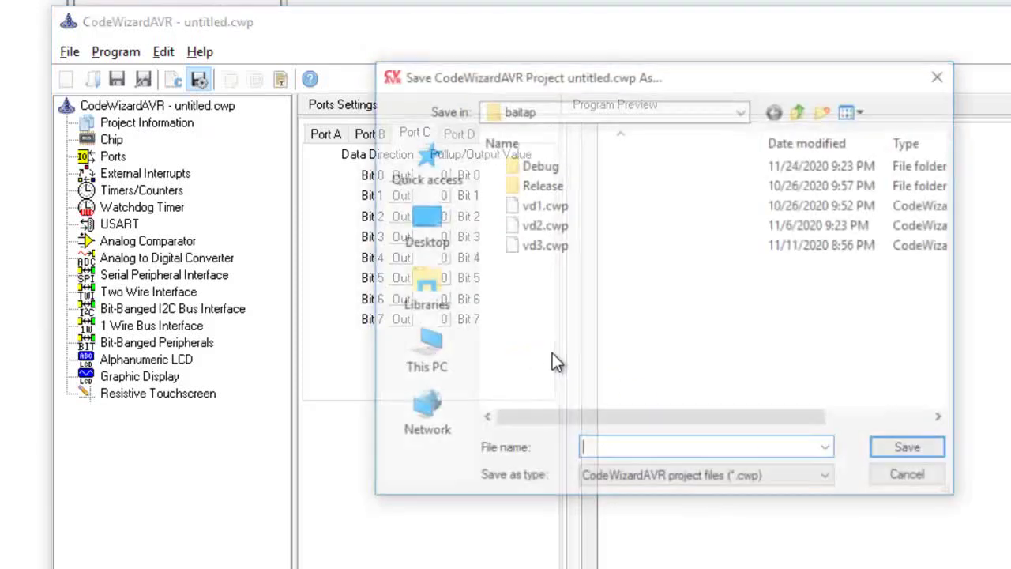
Step: Save the CodeWizardAVR project file as vd4 in the baitap folder
{"action": "left_click", "coordinate": [644, 446]}
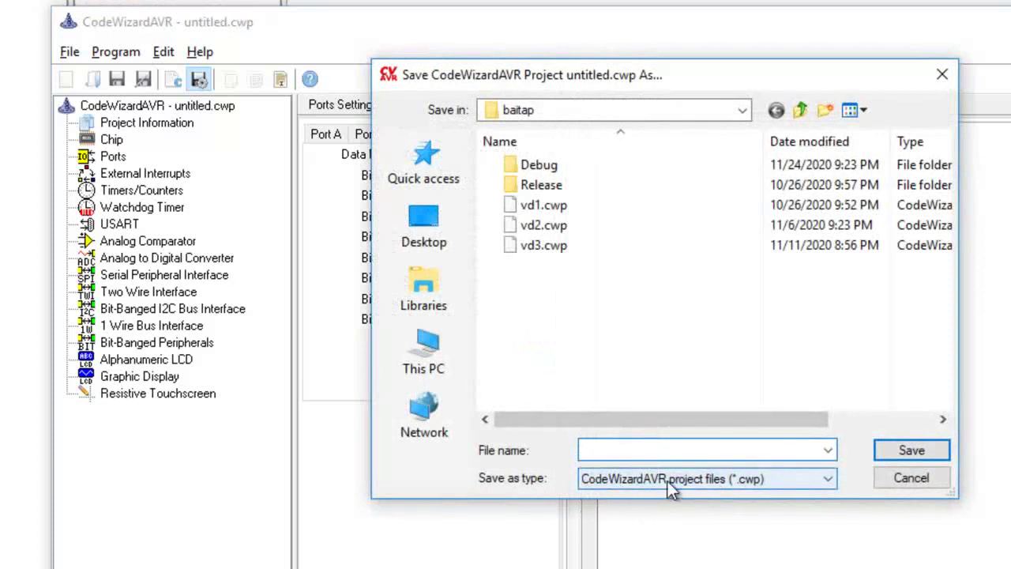
{"action": "type", "text": "vd4"}
{"action": "left_click", "coordinate": [910, 451]}
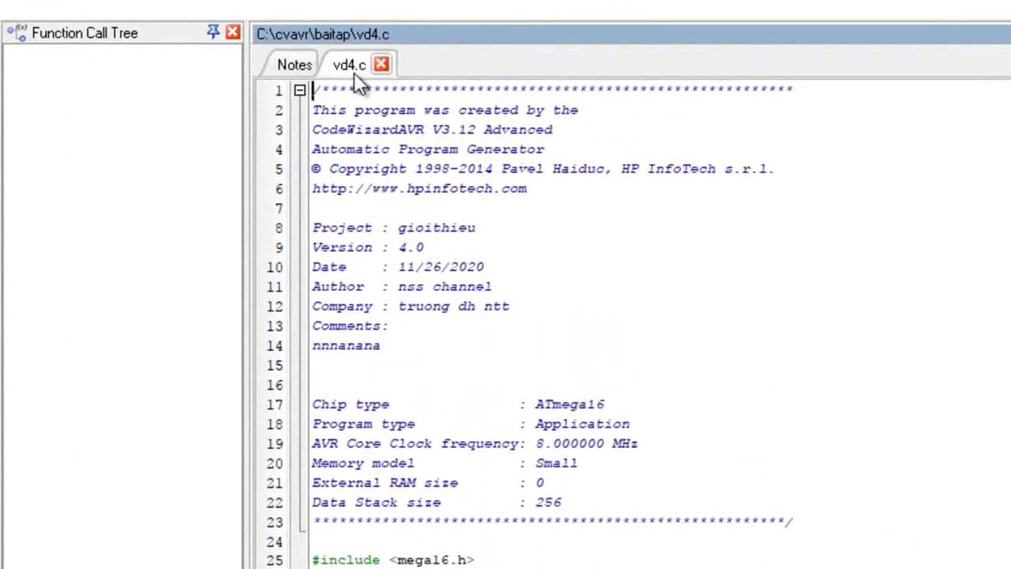
Step: Look through the generated vd4.c source, from the header comment to the port, timer and peripheral initialization code
{"action": "scroll", "coordinate": [558, 526], "scroll_direction": "down", "scroll_amount": 20}
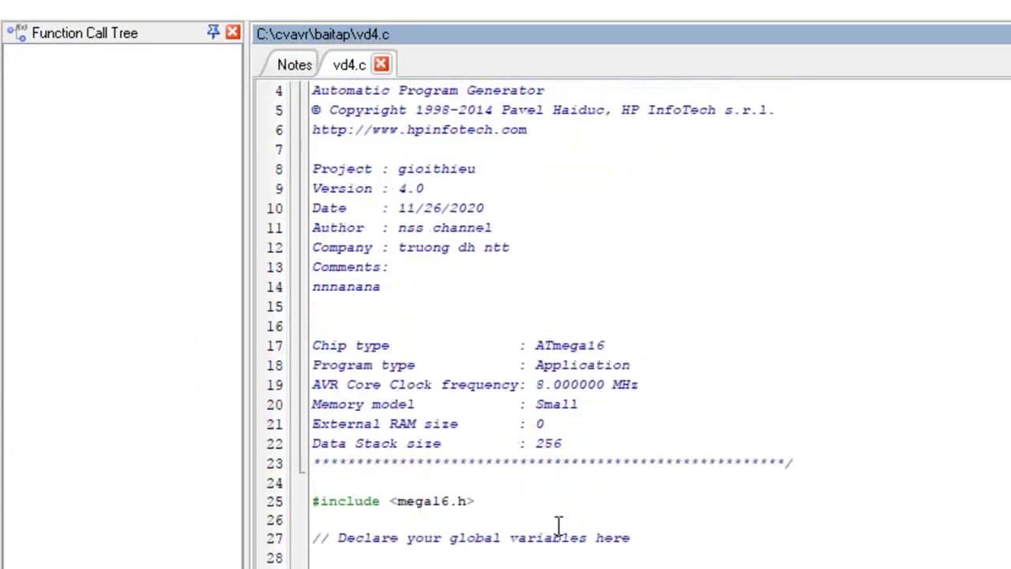
{"action": "scroll", "coordinate": [542, 561], "scroll_direction": "down", "scroll_amount": 7}
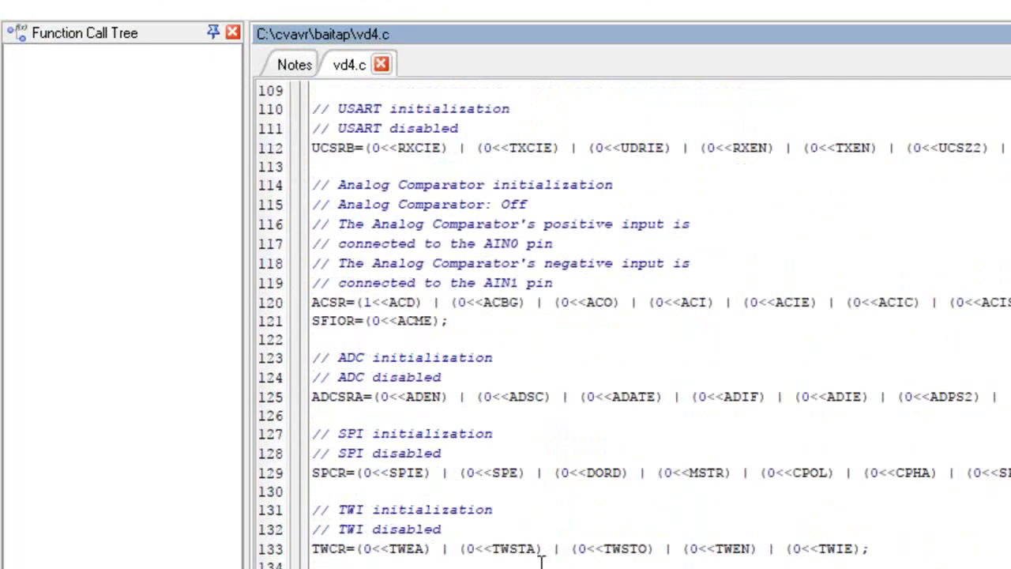
{"action": "scroll", "coordinate": [421, 538], "scroll_direction": "up", "scroll_amount": 20}
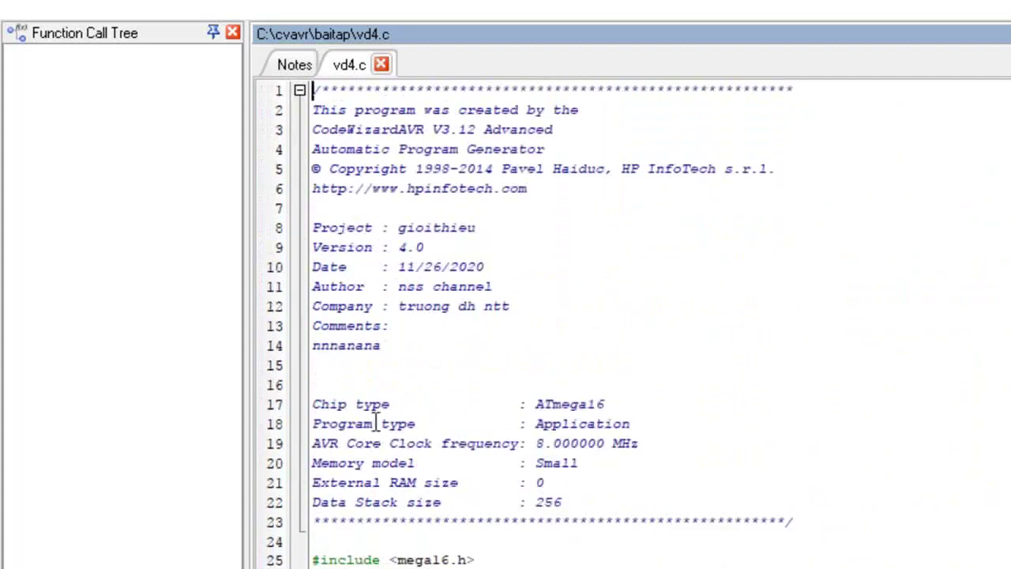
{"action": "scroll", "coordinate": [367, 402], "scroll_direction": "down", "scroll_amount": 20}
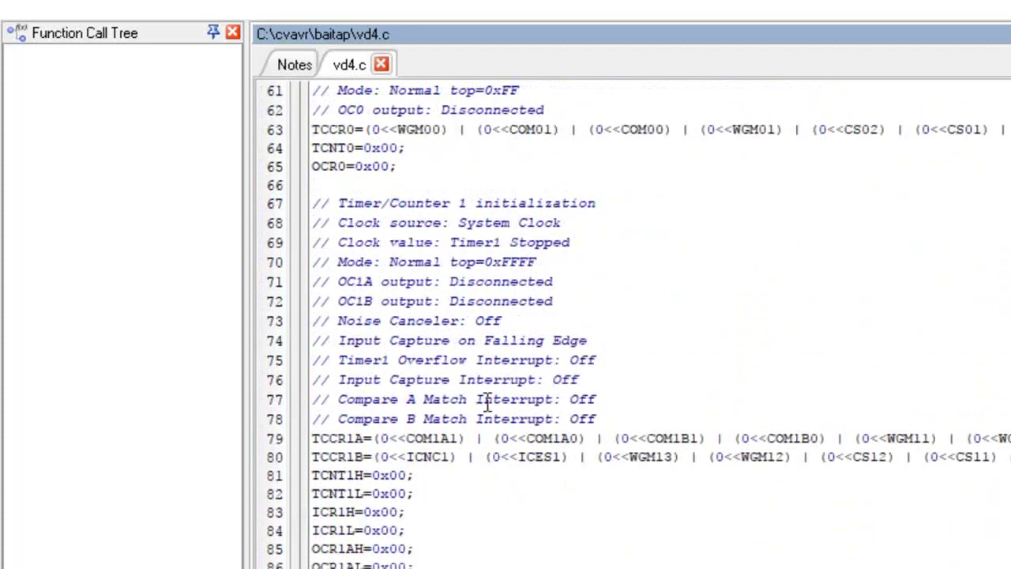
{"action": "scroll", "coordinate": [505, 393], "scroll_direction": "up", "scroll_amount": 20}
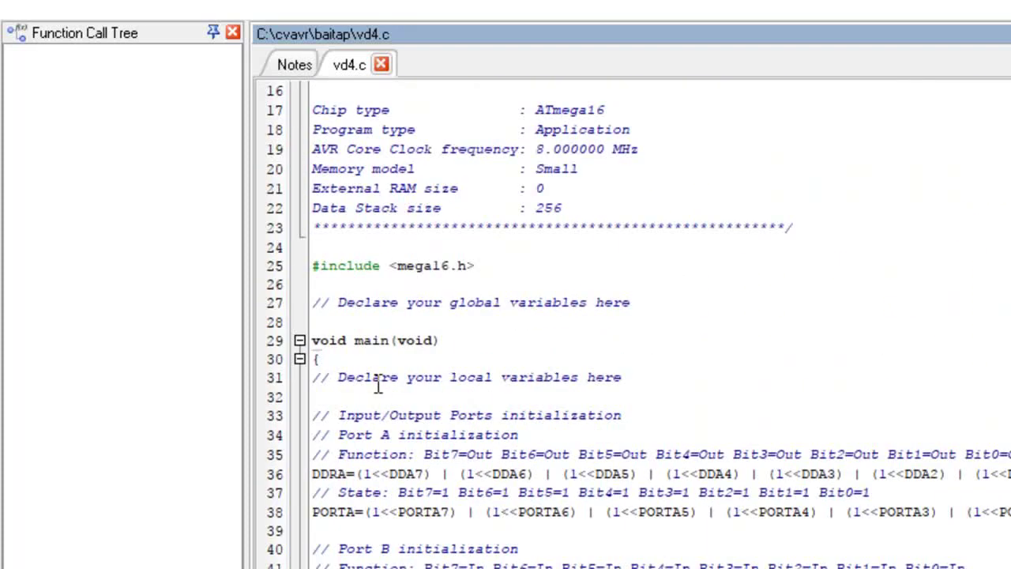
{"action": "scroll", "coordinate": [371, 384], "scroll_direction": "up", "scroll_amount": 5}
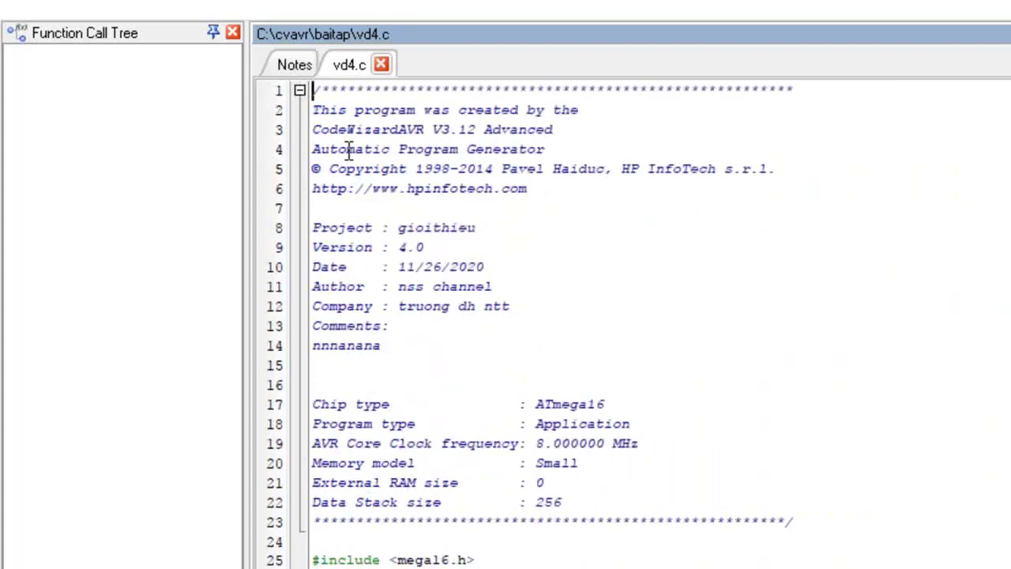
{"action": "scroll", "coordinate": [529, 324], "scroll_direction": "down", "scroll_amount": 1}
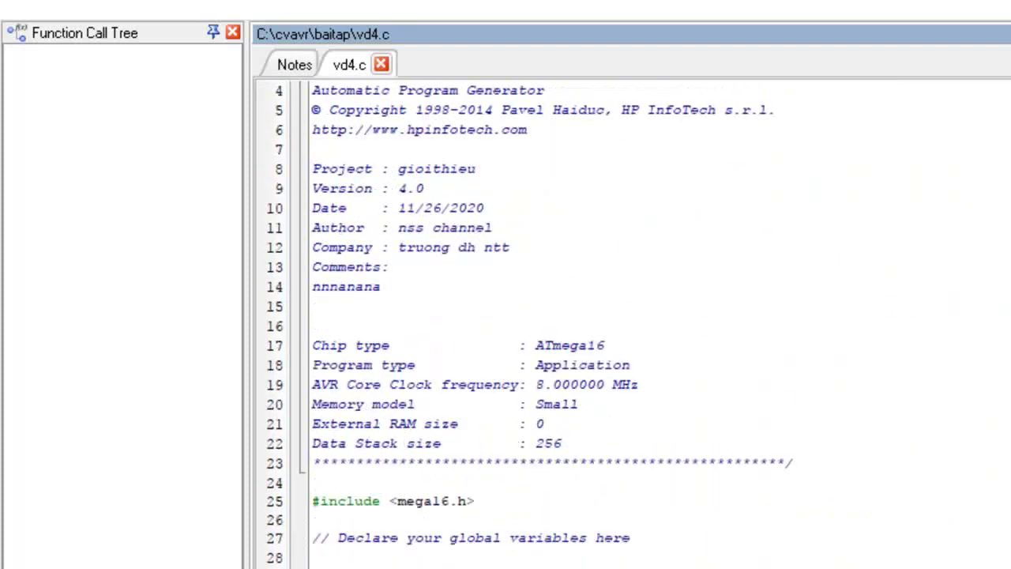
{"action": "scroll", "coordinate": [524, 512], "scroll_direction": "up", "scroll_amount": 1}
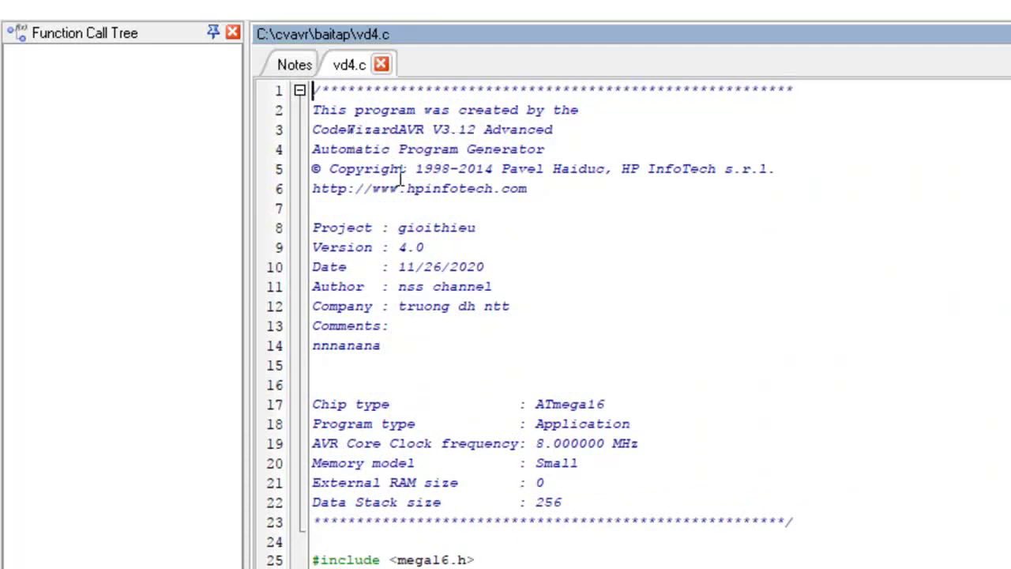
Step: Examine the project name, version, date, author and company entries in the header comment of vd4.c
{"action": "left_click", "coordinate": [350, 152]}
{"action": "left_click", "coordinate": [402, 268]}
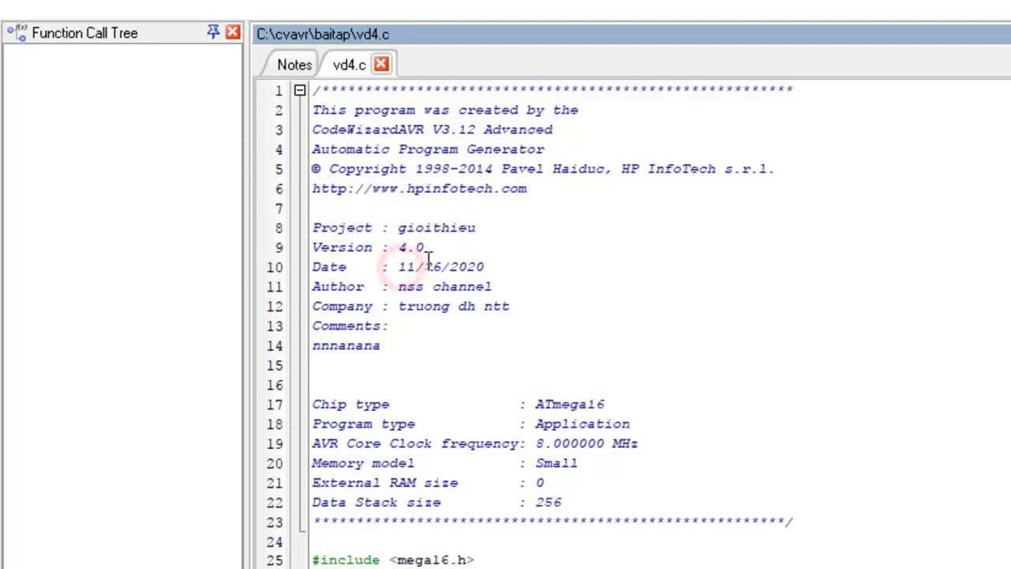
{"action": "left_click", "coordinate": [429, 261]}
{"action": "left_click", "coordinate": [403, 267]}
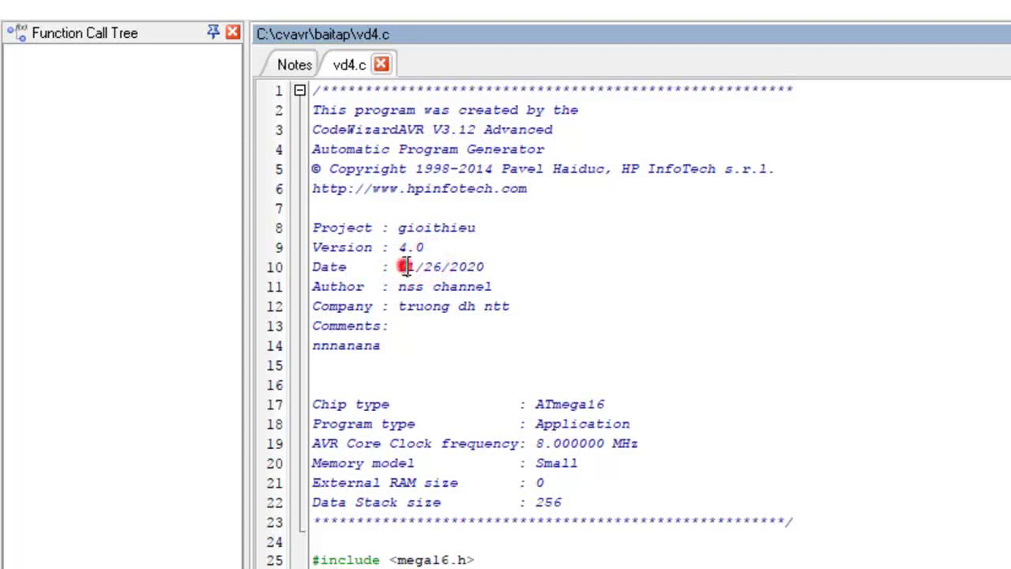
{"action": "left_click", "coordinate": [484, 263]}
{"action": "left_click", "coordinate": [517, 308]}
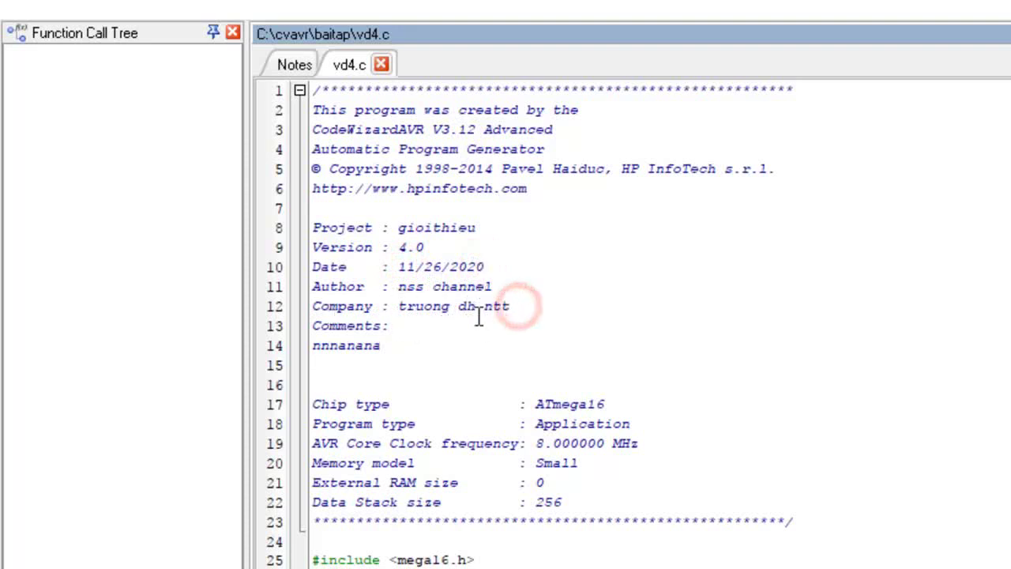